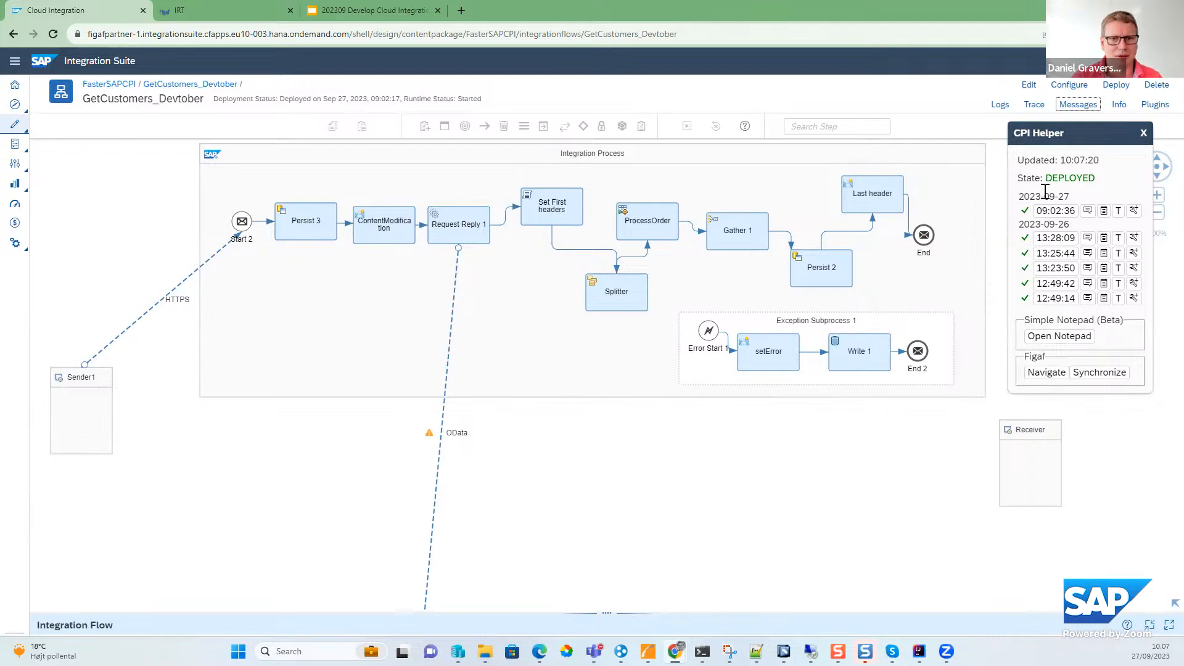
- Switch to Figaf IRT and sort the testing tool's integration objects by last sync date, newest first
click(1065, 213)
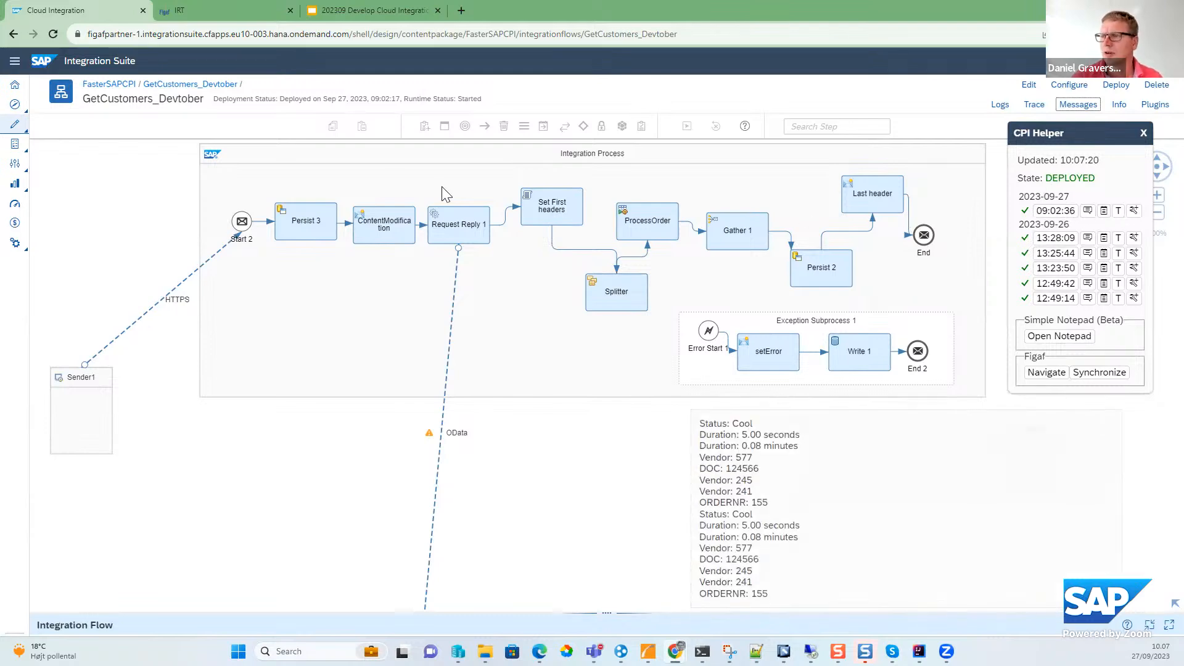
click(210, 12)
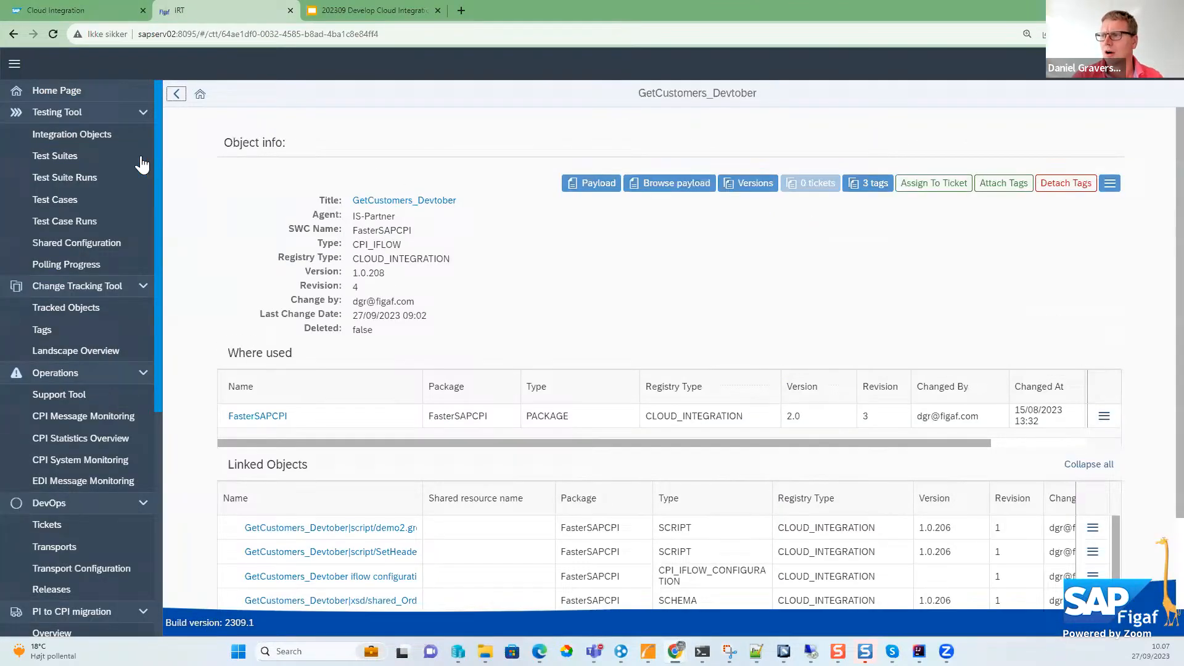
click(93, 133)
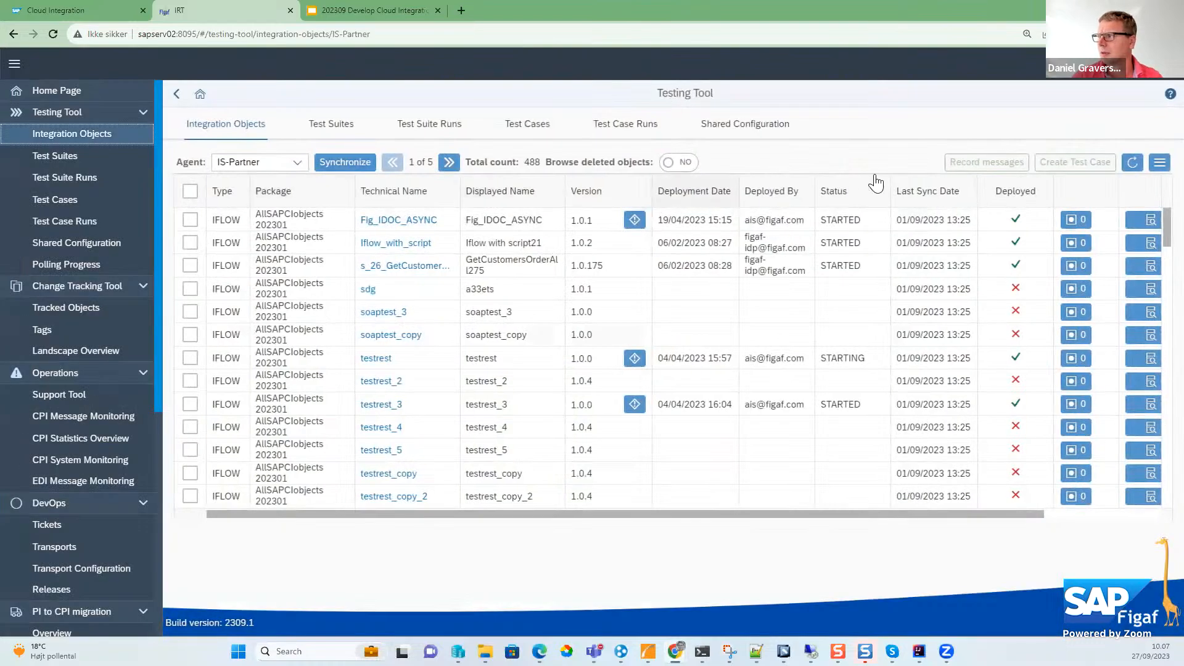
click(909, 192)
click(923, 242)
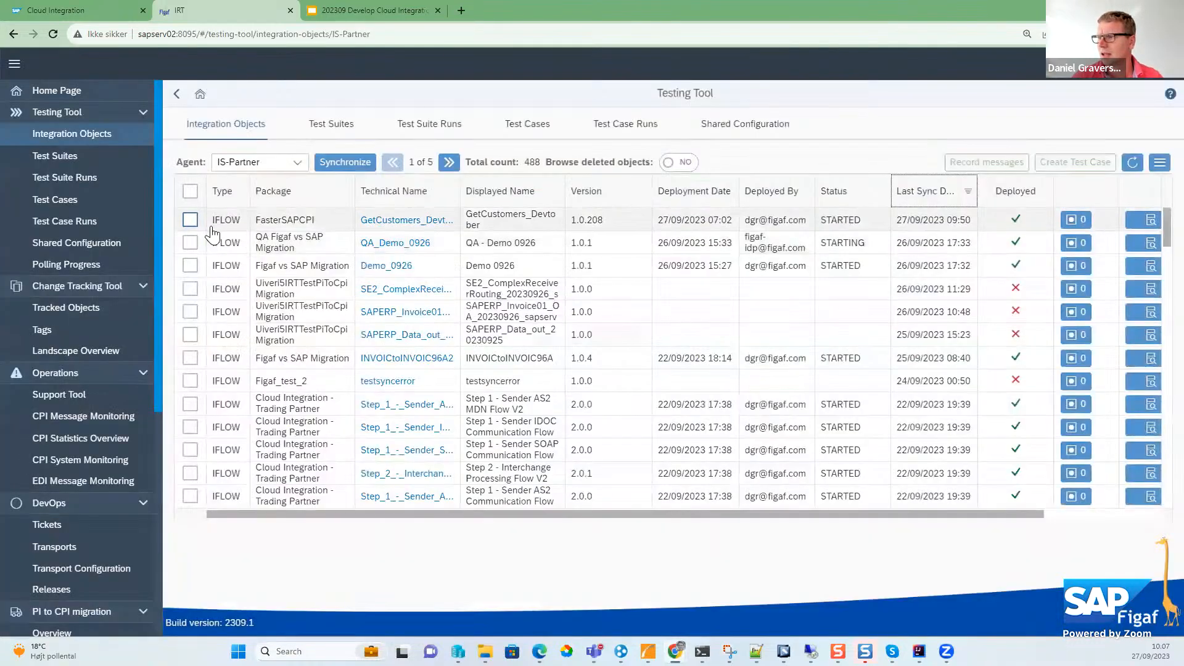
- Start a test case for GetCustomers_Devtober with devtober as the new test suite, title and message
click(190, 220)
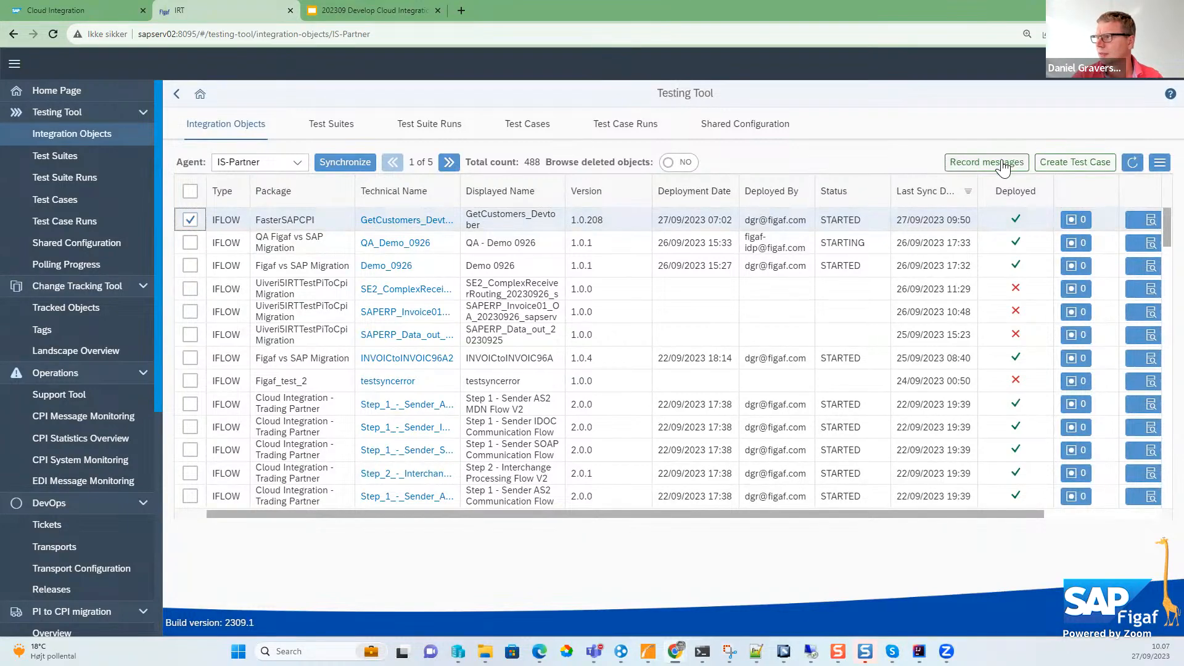
click(1089, 164)
click(461, 147)
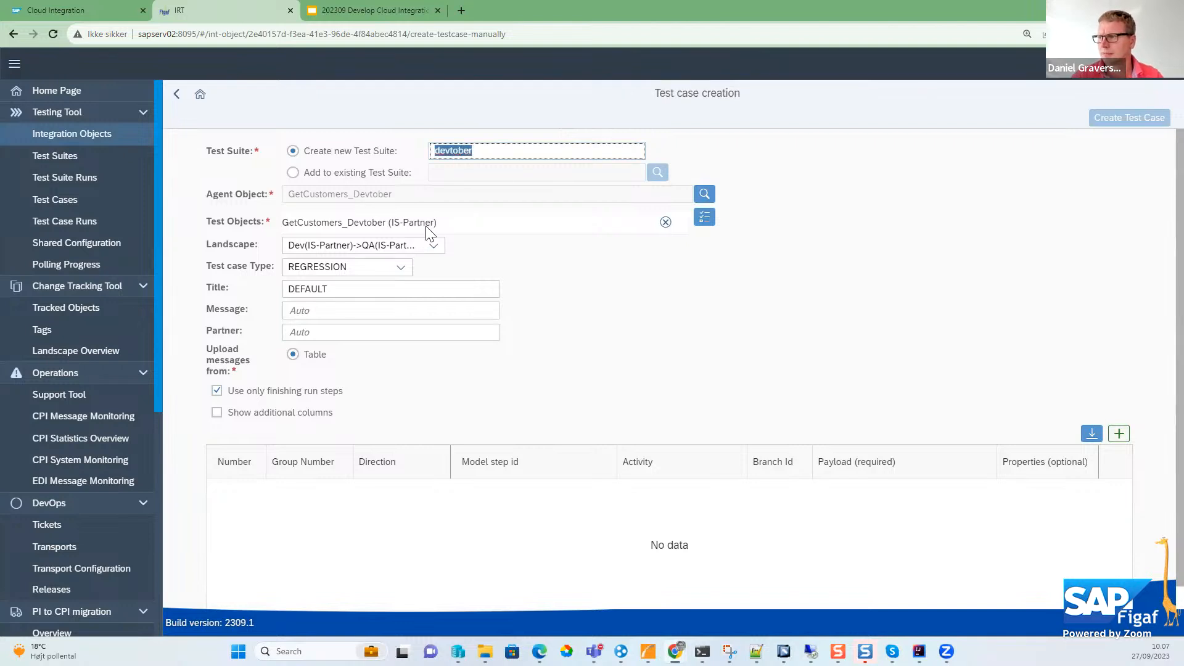
click(378, 308)
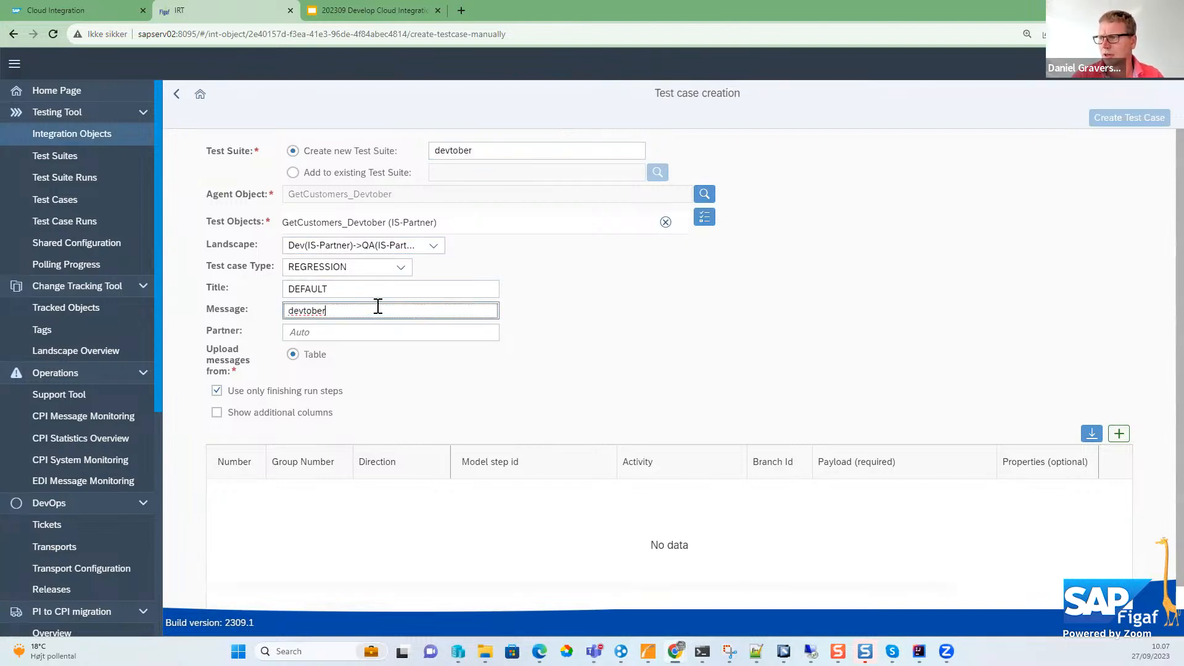
click(376, 292)
text(devtober)
key(ctrl+a)
text(devtober)
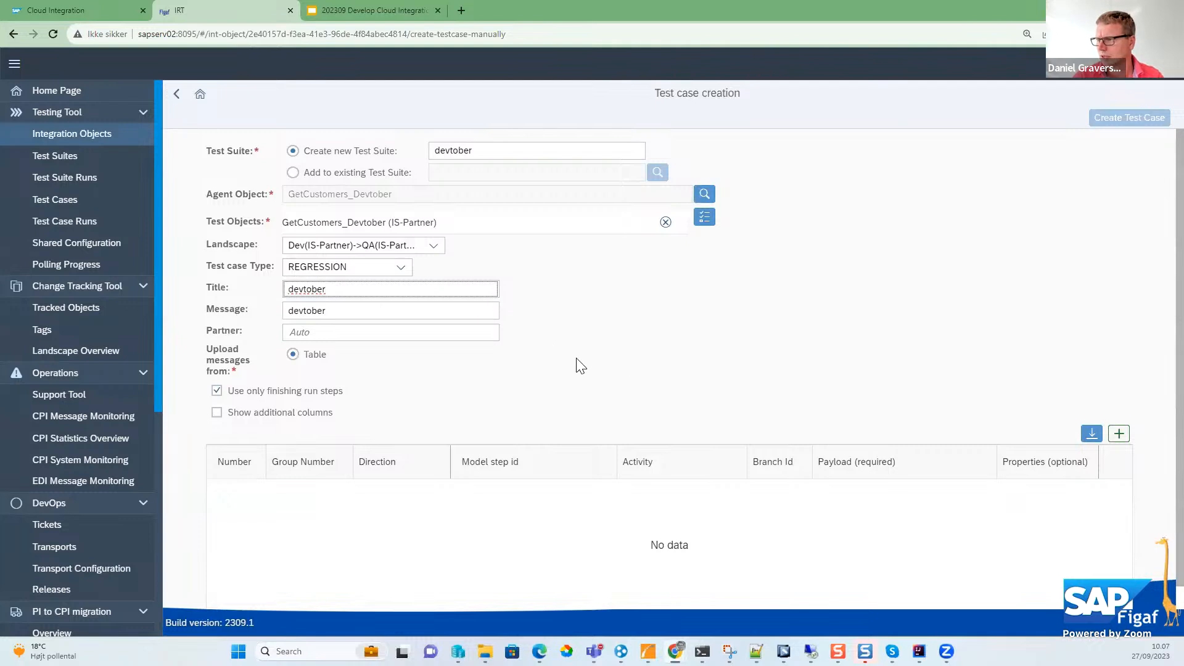
- Add two message rows to the test case and turn off using only finishing run steps
click(1119, 434)
click(1119, 433)
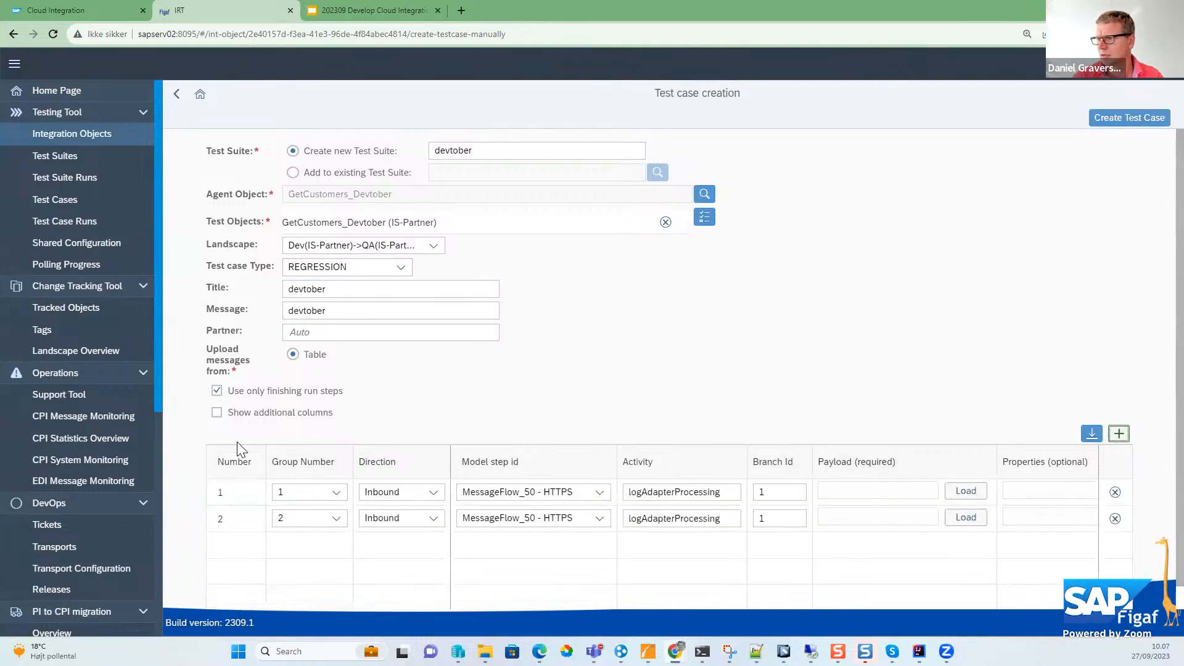
click(216, 390)
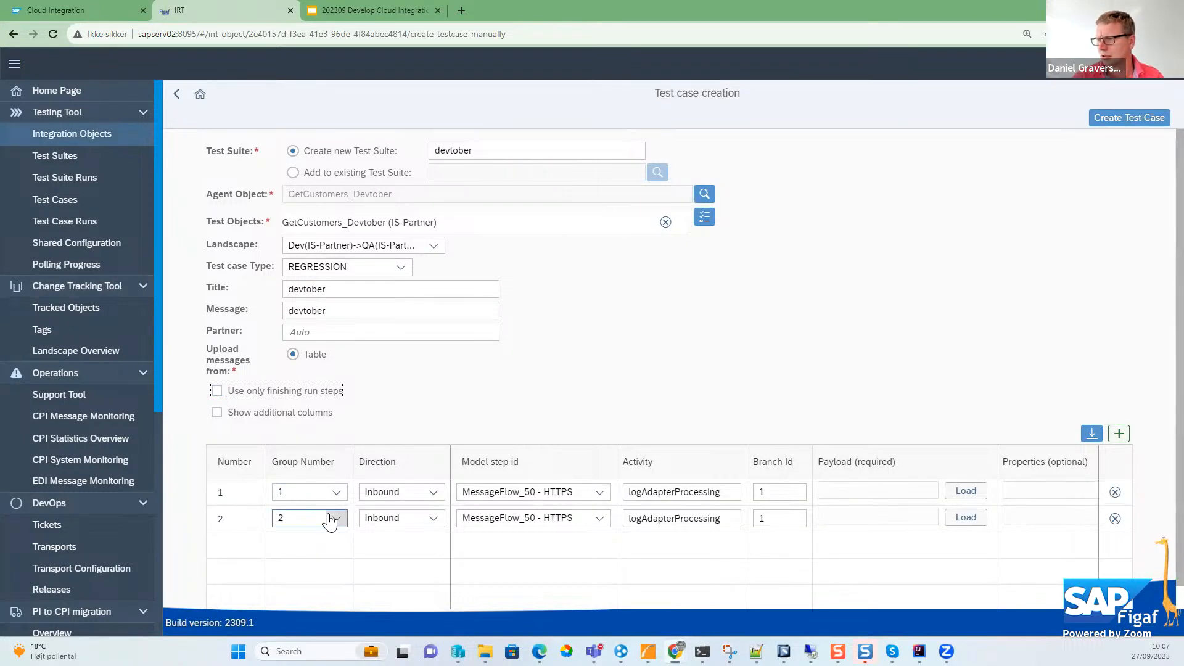
- Set the second message row to Outbound direction and group number 1
click(399, 528)
click(402, 558)
click(325, 519)
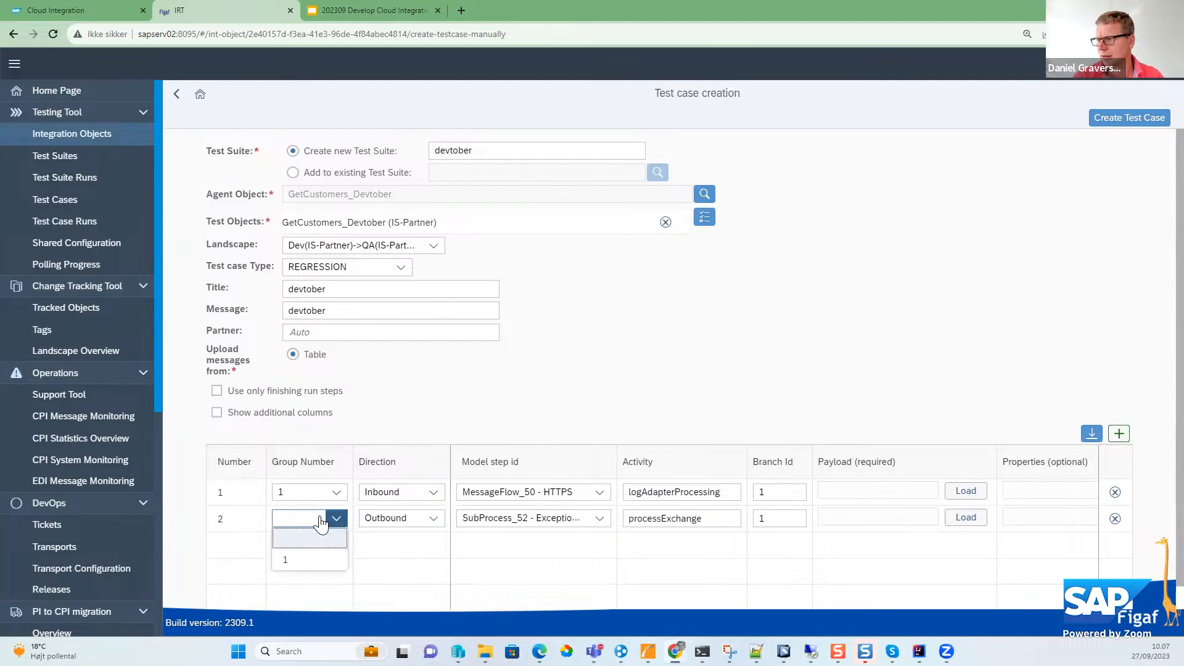
click(303, 566)
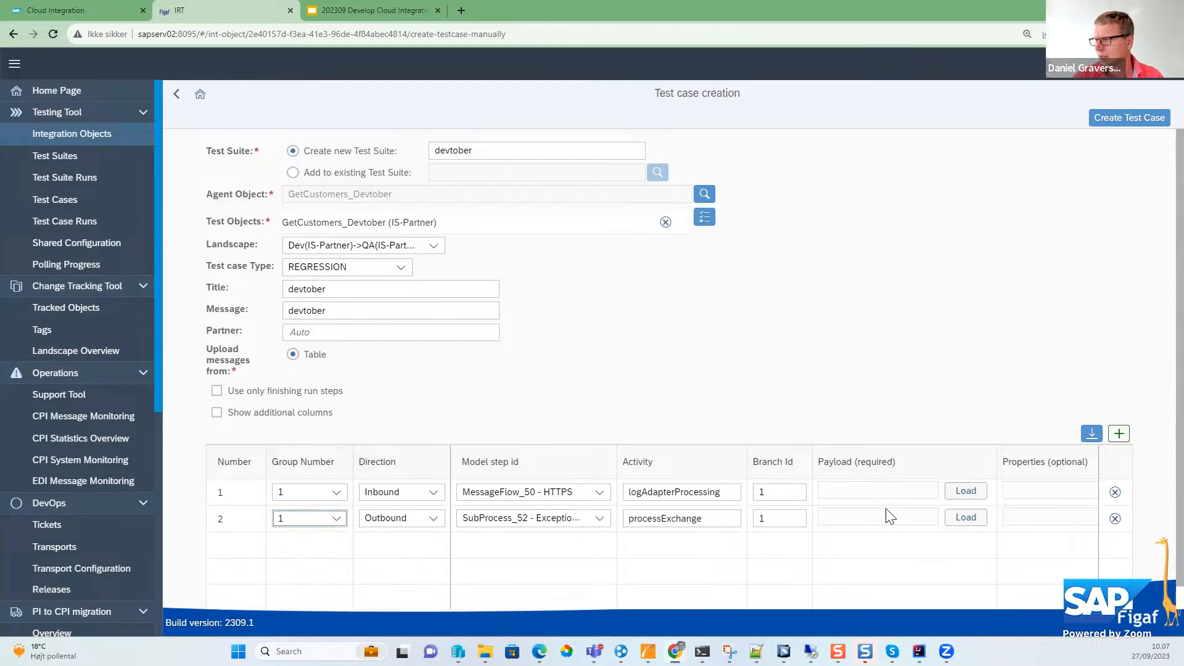
- Load new 5.xml as the payload of both message rows, create the test case and open its details
click(953, 493)
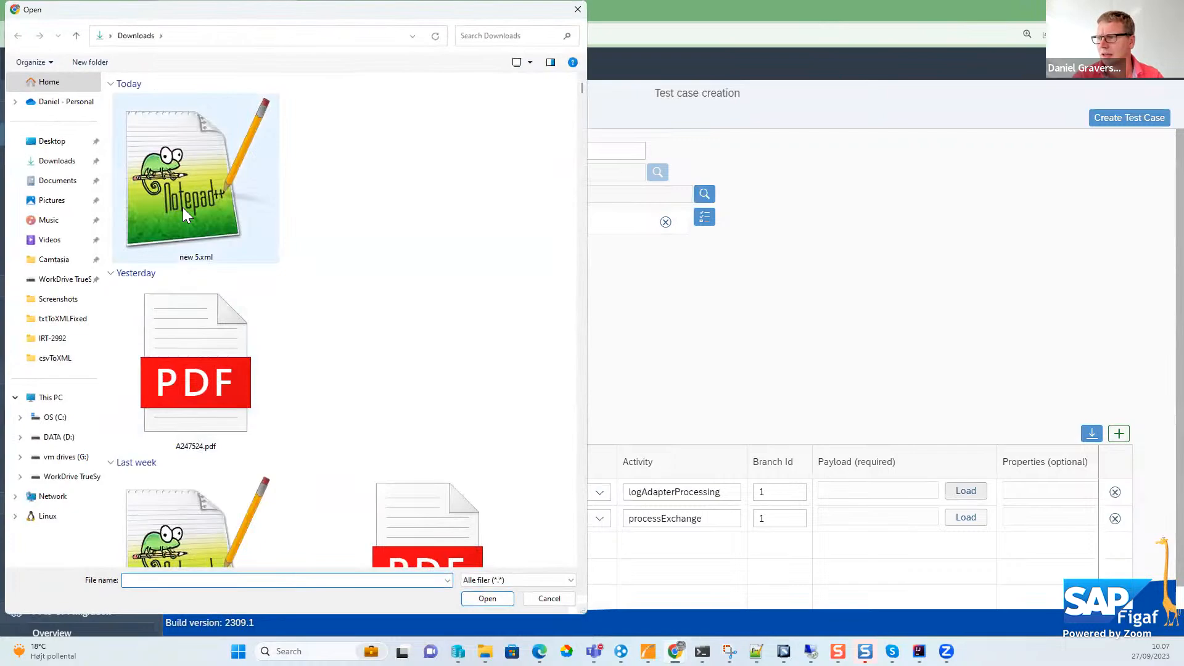
click(183, 207)
key(Return)
click(966, 516)
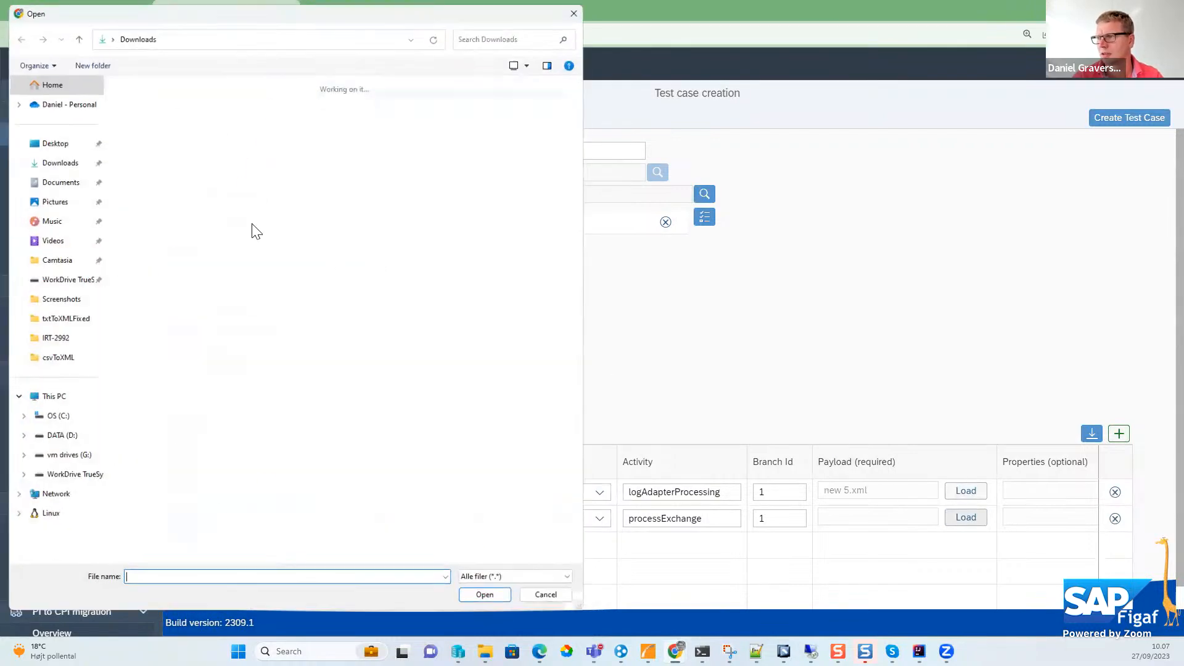
click(168, 175)
key(Return)
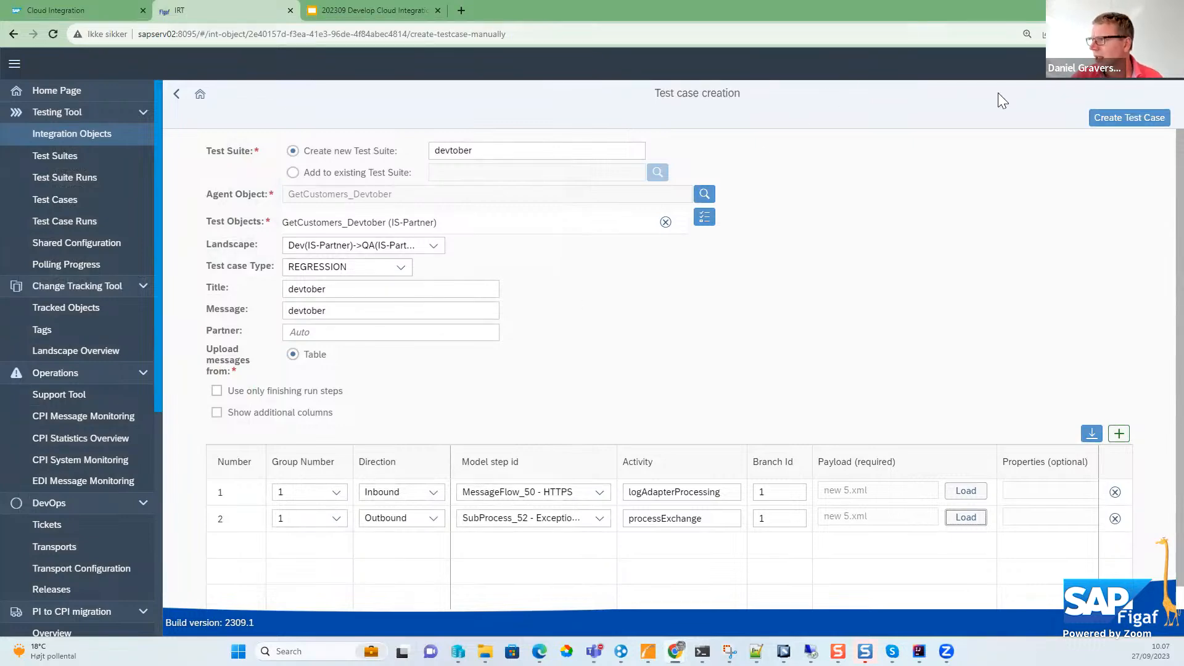
click(1133, 119)
click(681, 374)
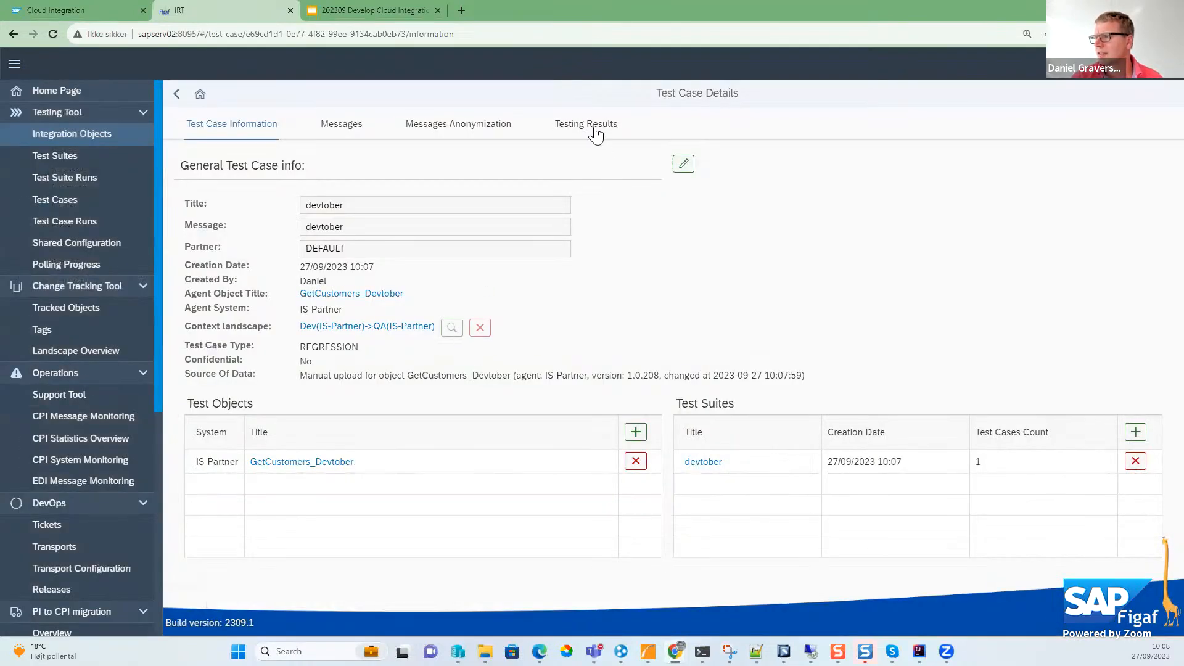
- Run the devtober test case from its testing results and open the results of the run
click(594, 126)
click(931, 163)
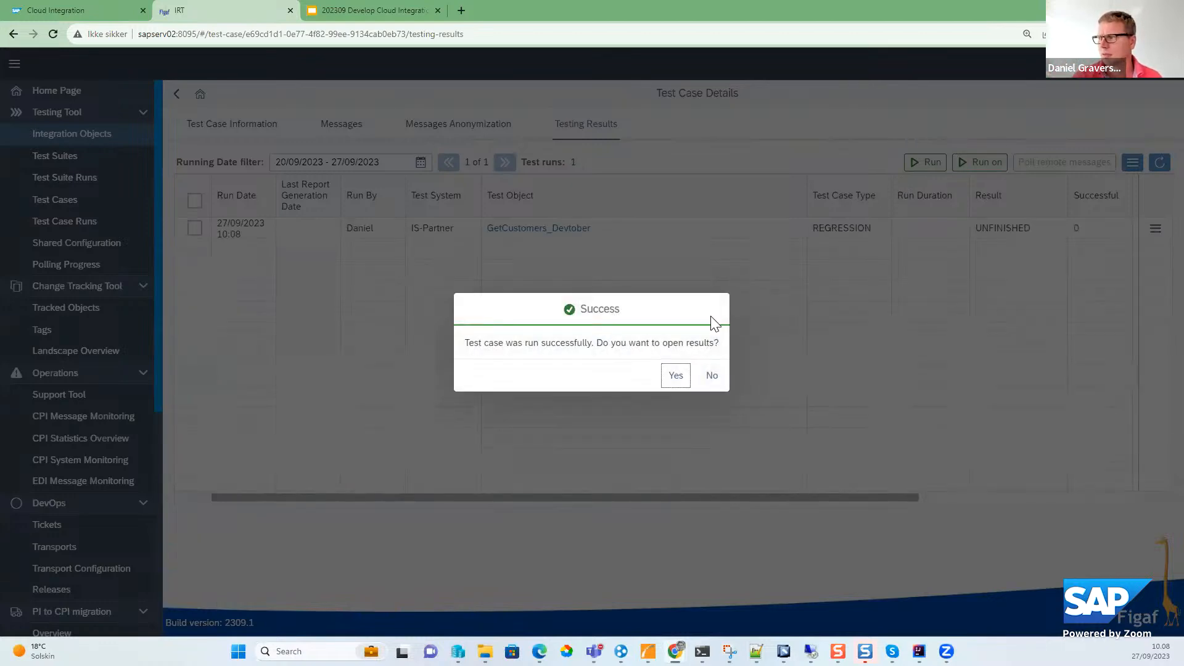
click(676, 375)
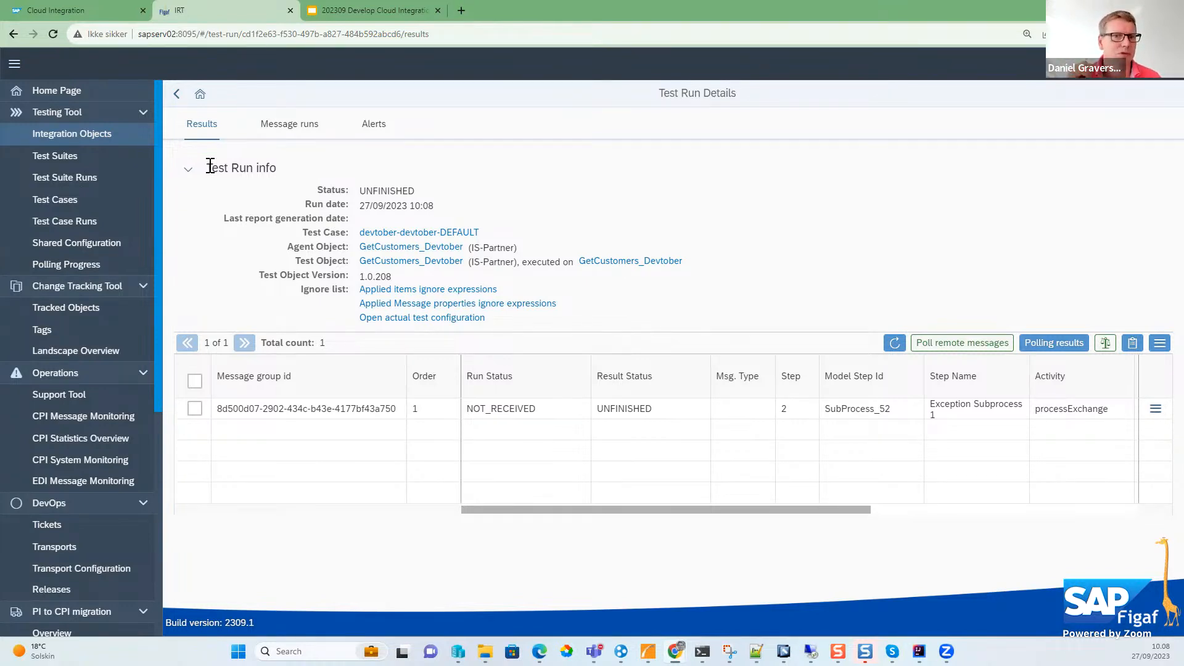
- Check the iFlow's recent messages in Cloud Integration, return to Figaf IRT and review the refreshed test run results
click(28, 9)
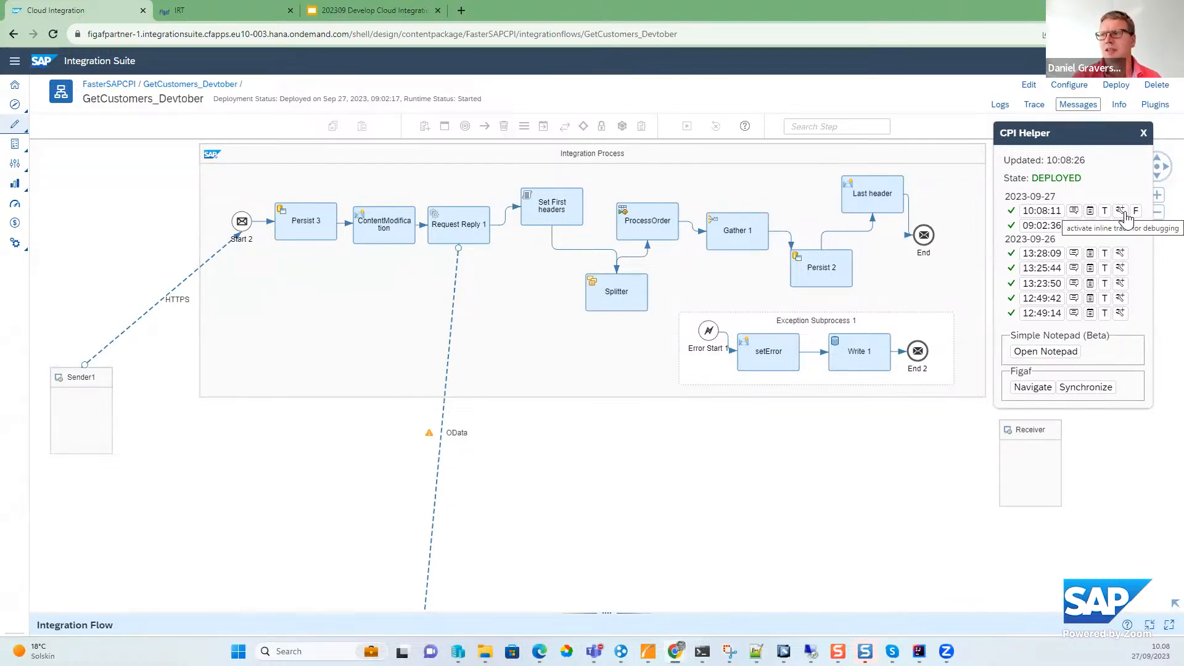
click(218, 17)
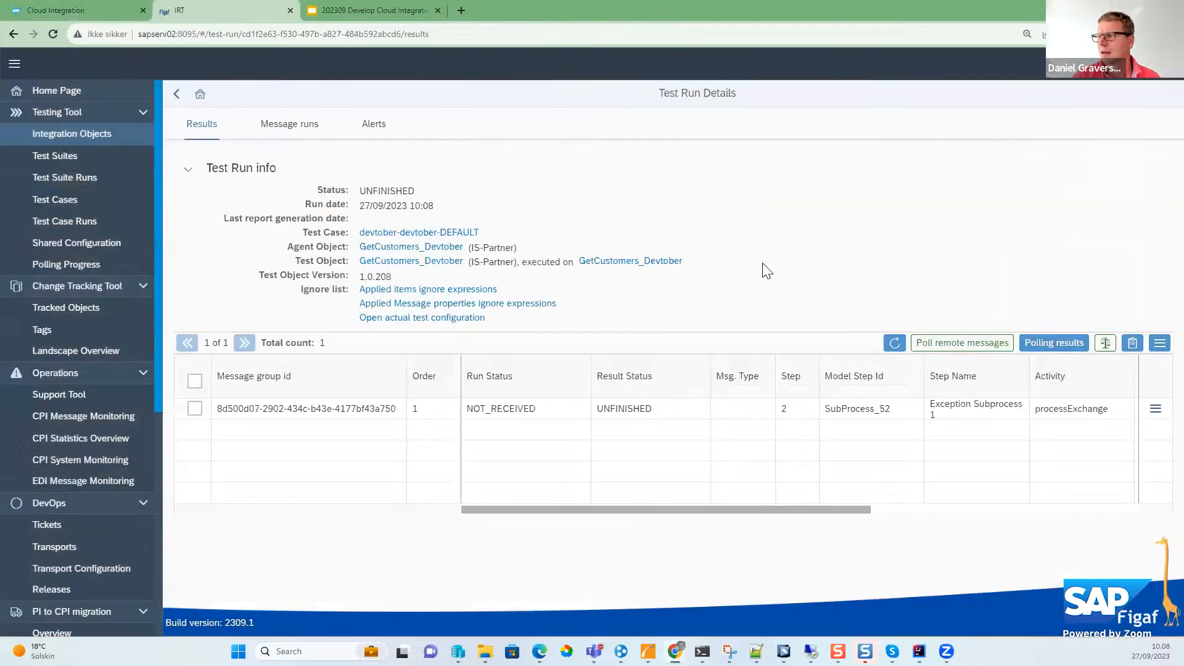
click(896, 367)
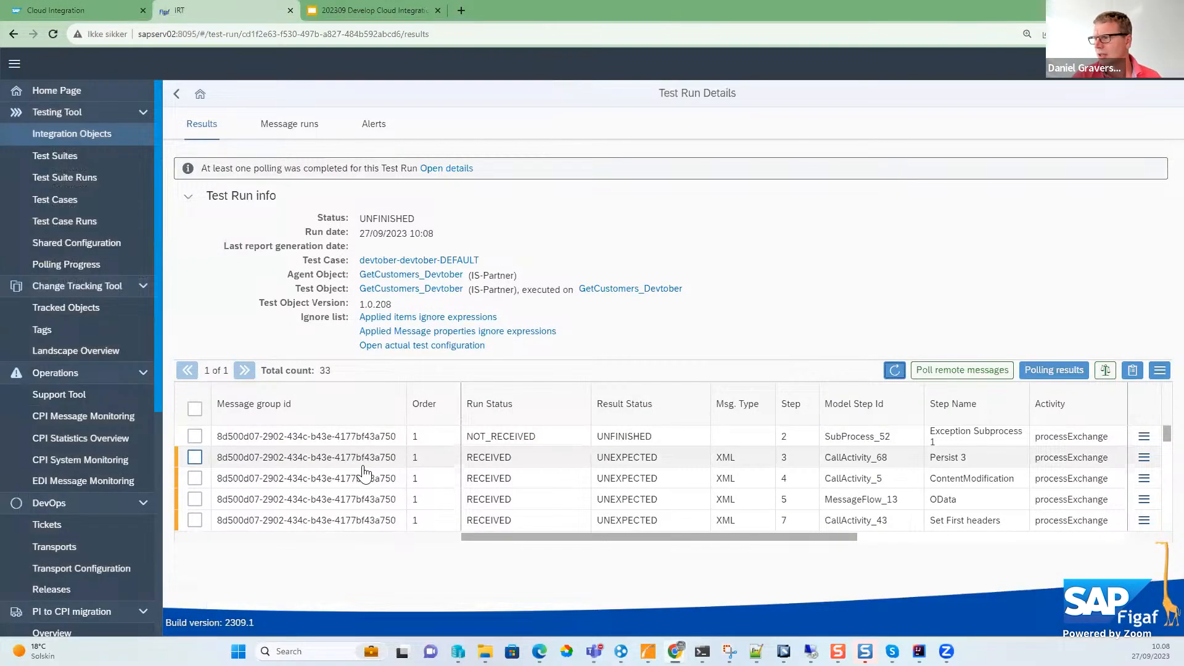
scroll(358, 478, down, 8)
scroll(343, 490, down, 4)
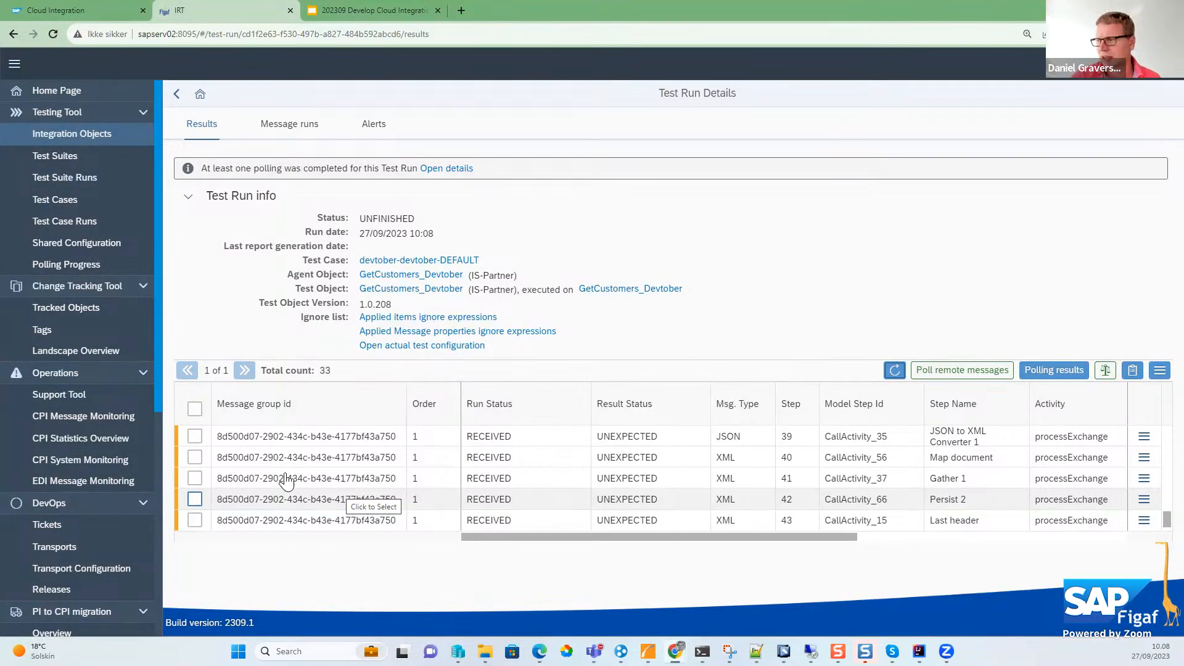
scroll(265, 496, up, 12)
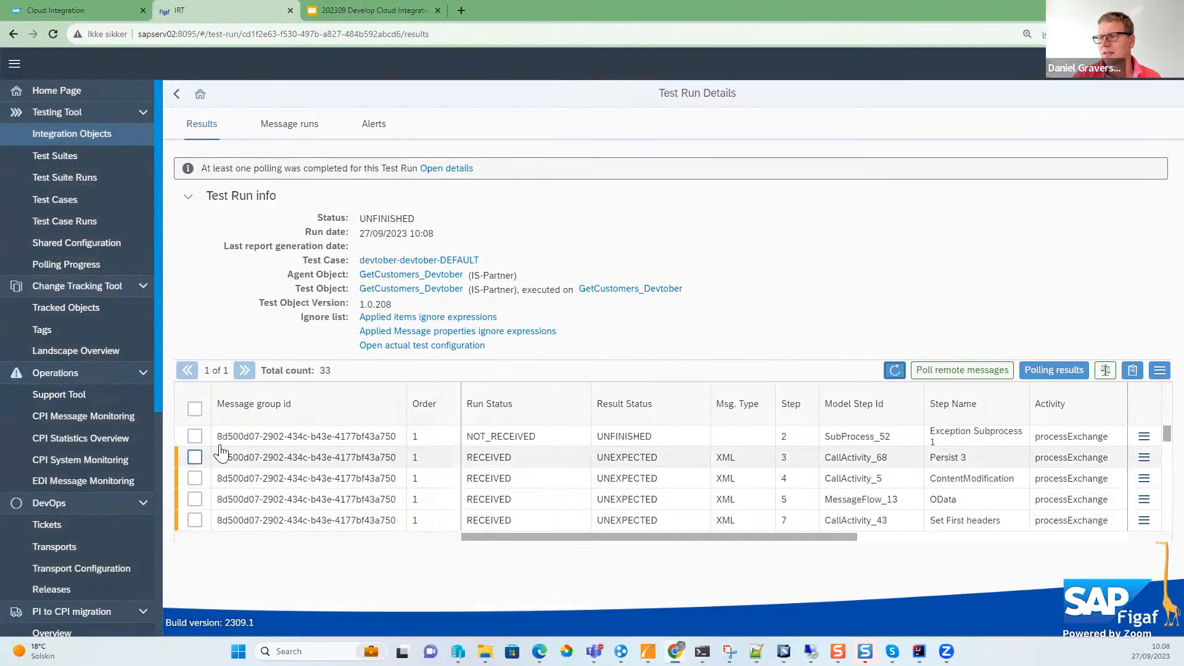
- Update the test case with all run results except the SubProcess_52 row, dropping all old messages
click(194, 408)
click(195, 436)
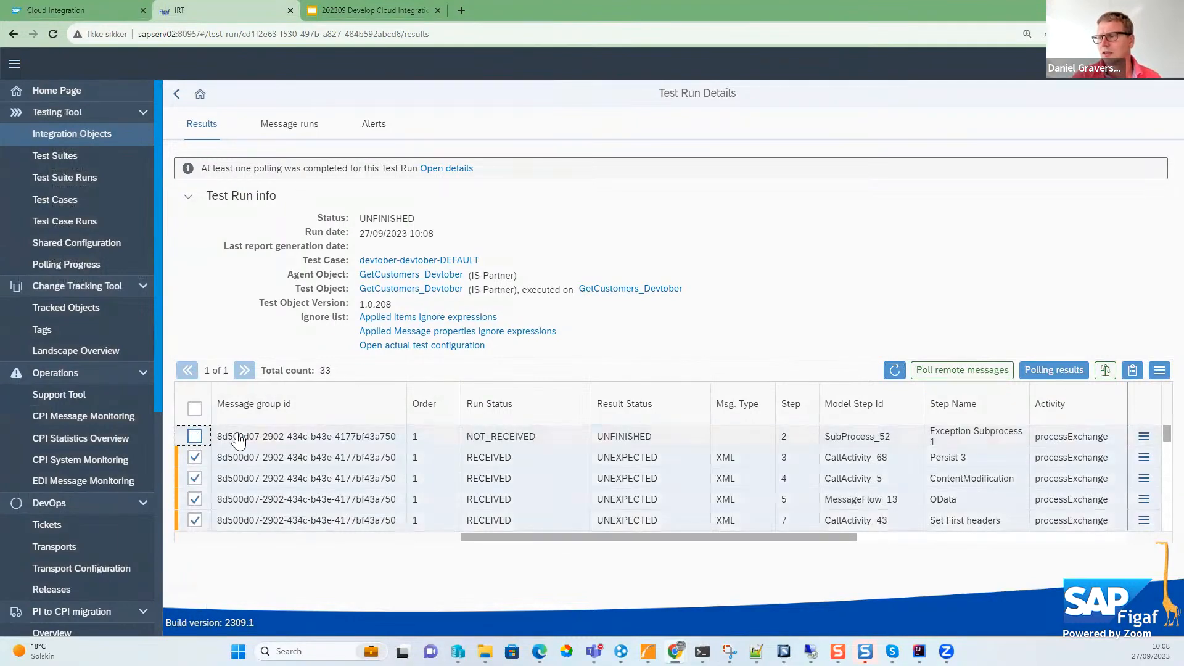
click(1160, 370)
click(1072, 393)
click(608, 386)
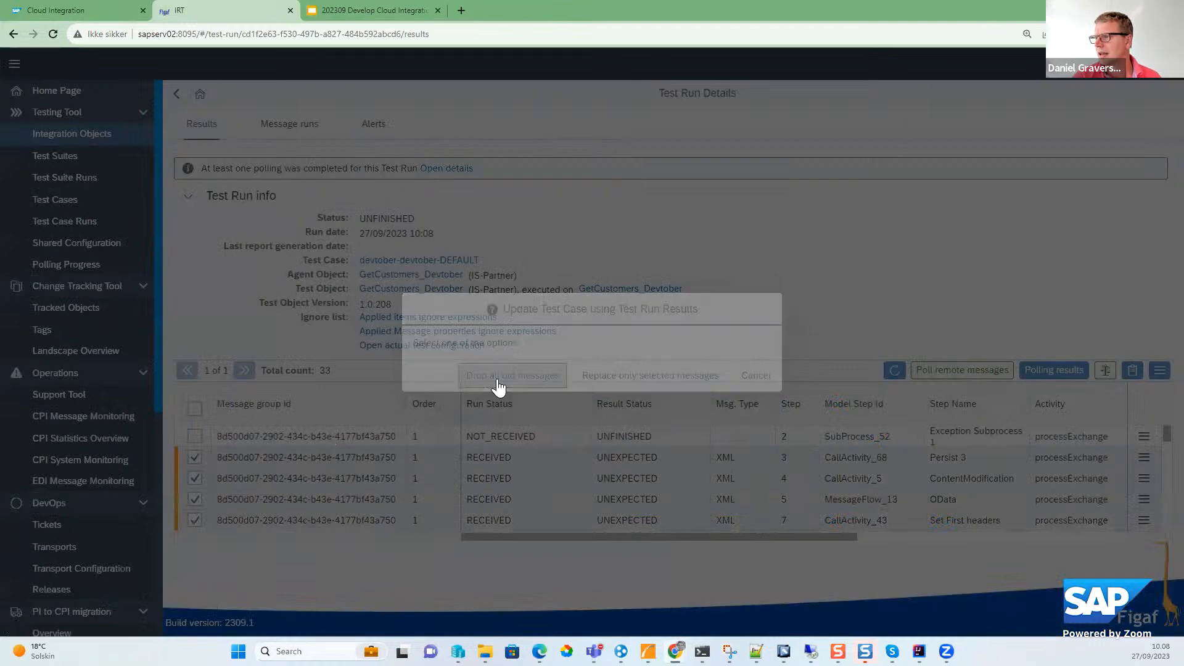
click(682, 377)
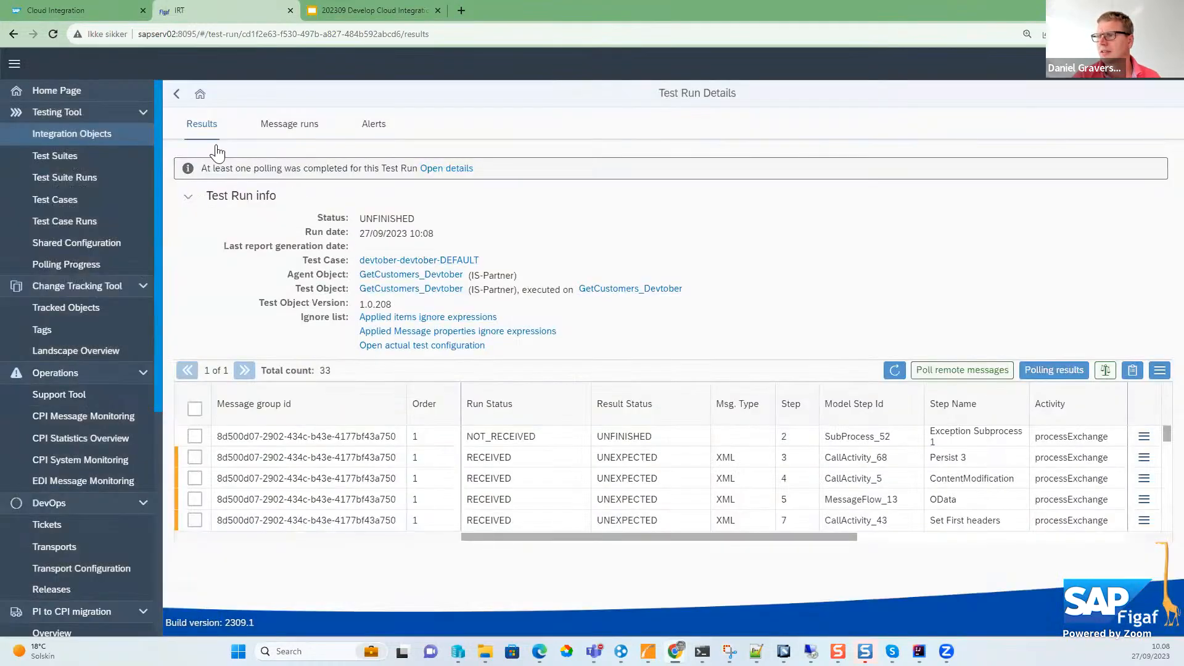
- Return to the devtober test case, run it again and open the new run's results
click(177, 94)
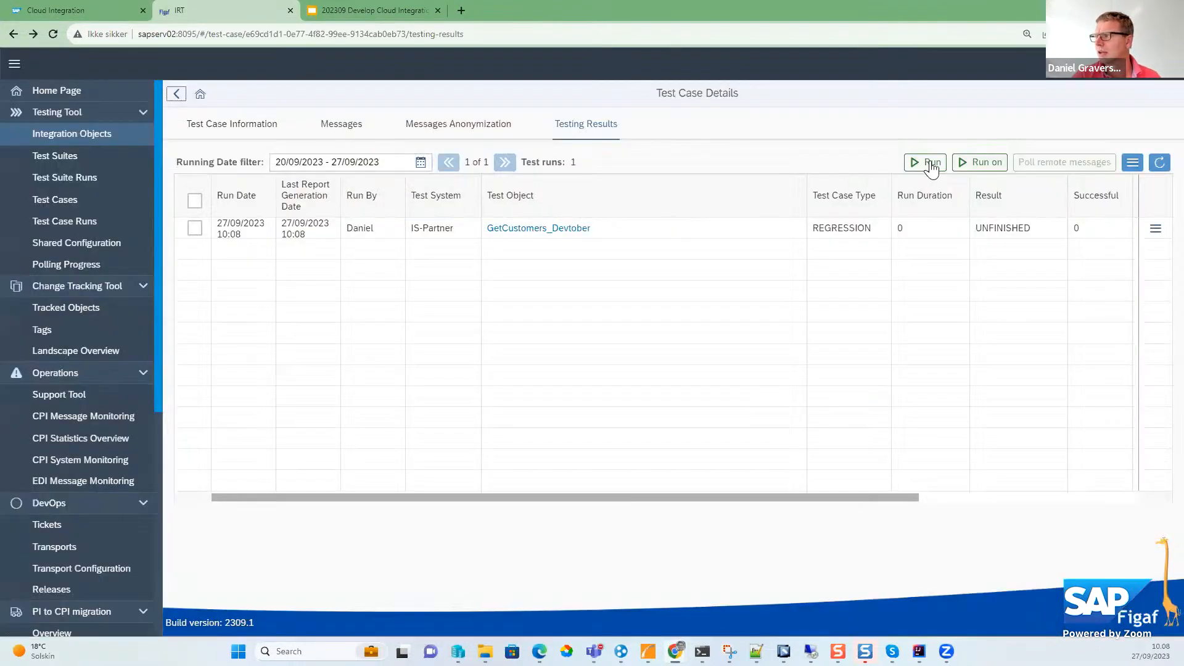
click(926, 163)
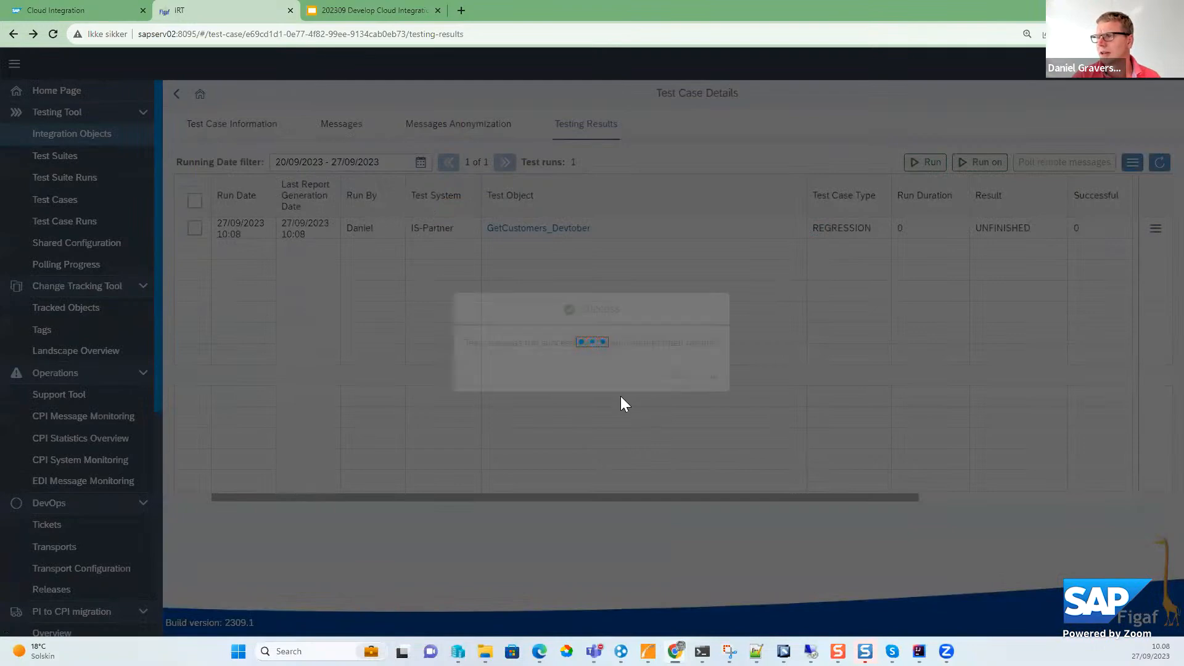
click(676, 376)
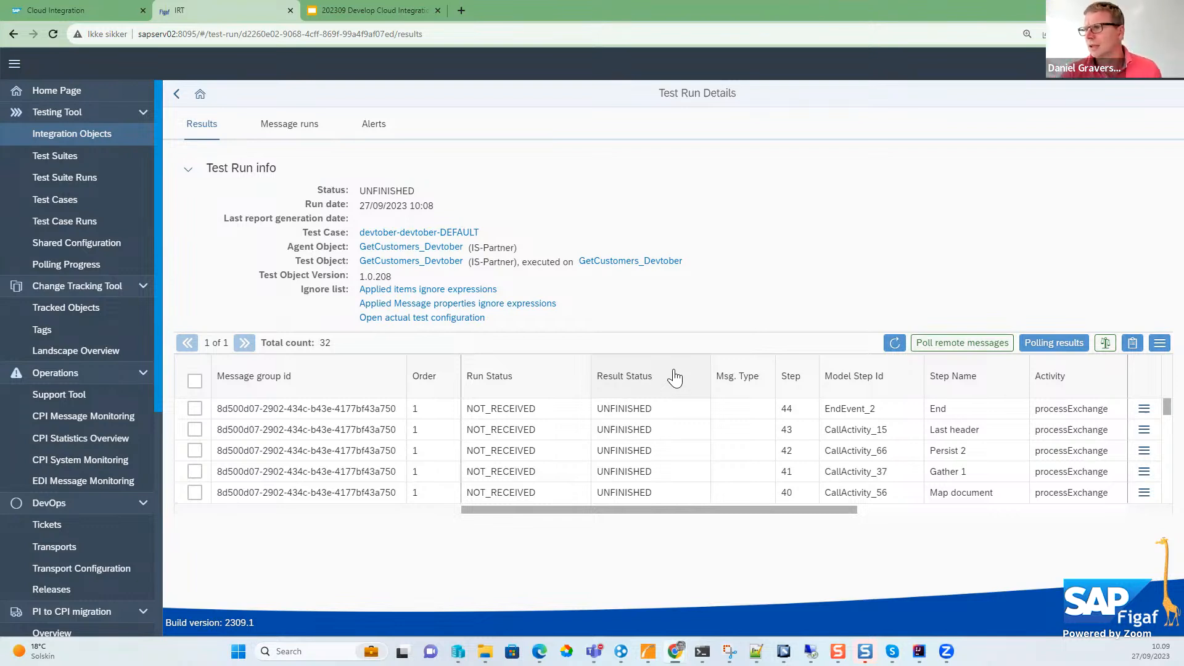
- Check the iFlow's recent messages in Cloud Integration, return to Figaf IRT and keep refreshing the test run until the results are compared
click(106, 15)
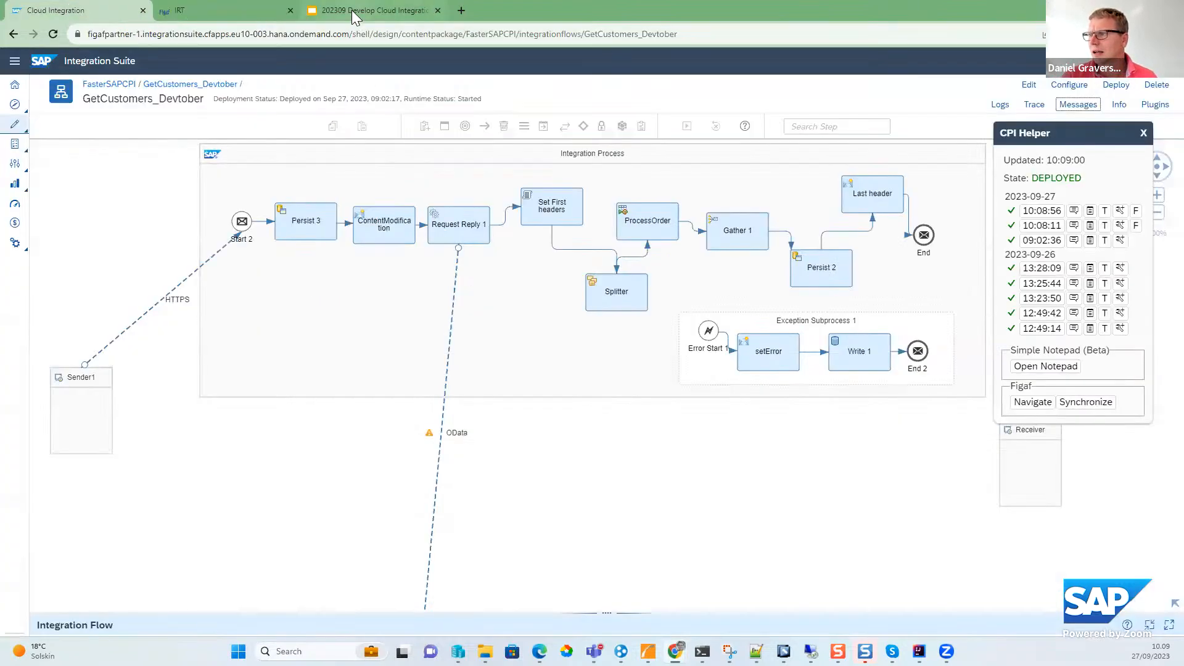
click(259, 11)
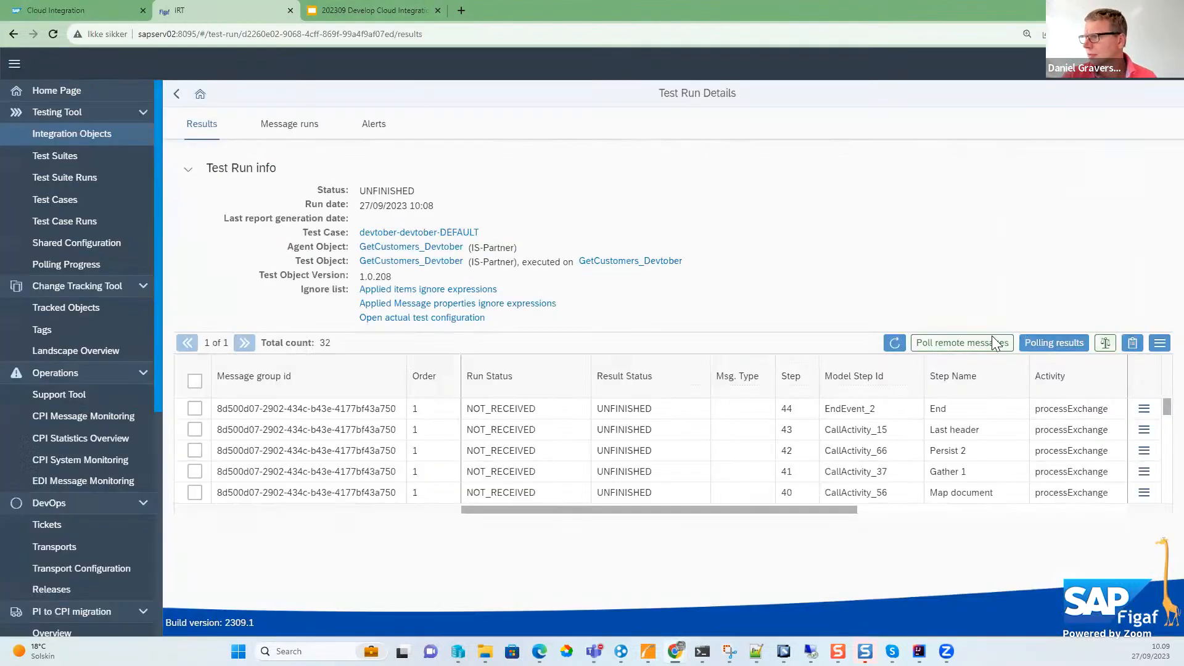
click(894, 343)
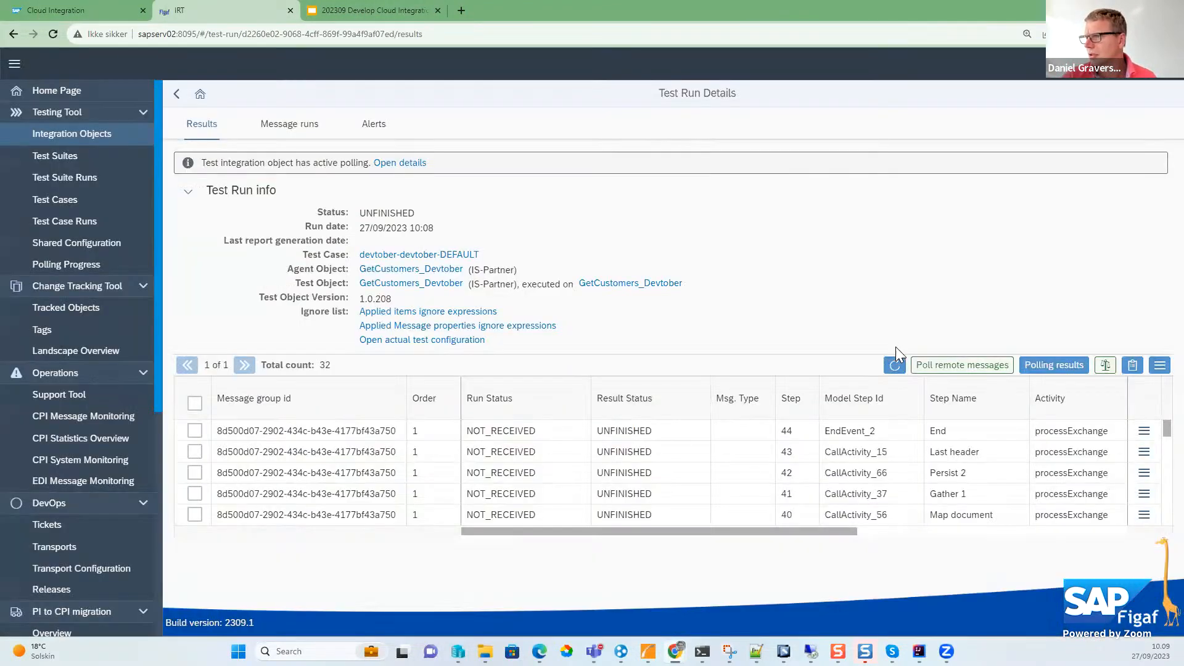
click(895, 365)
click(895, 366)
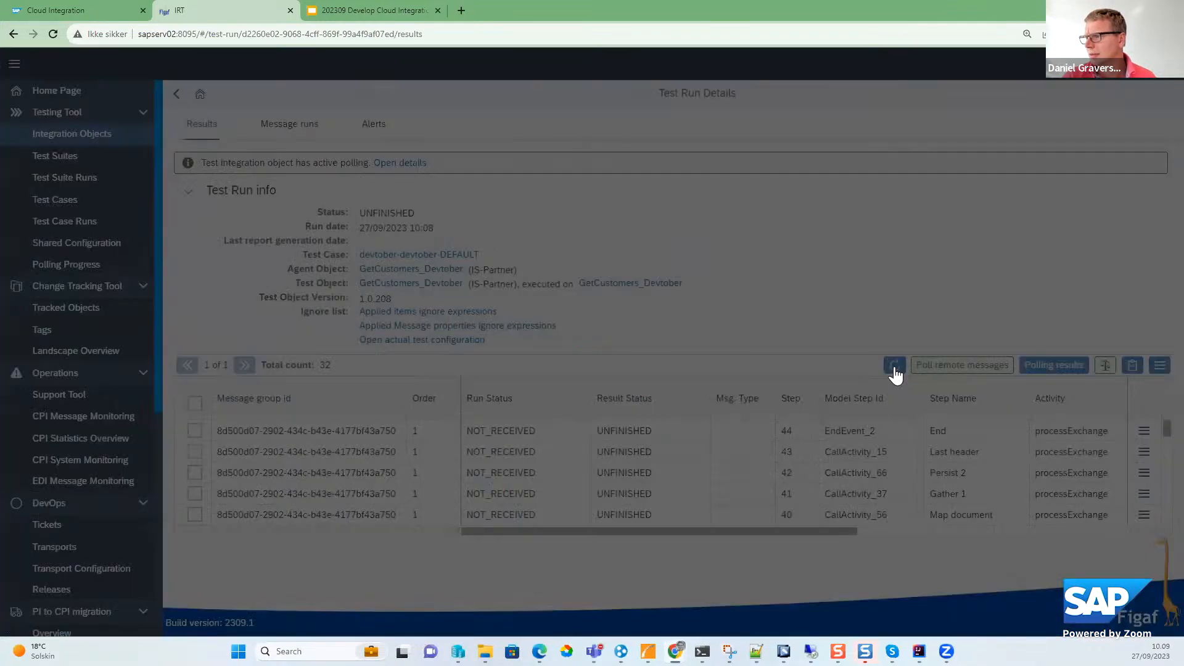
click(894, 366)
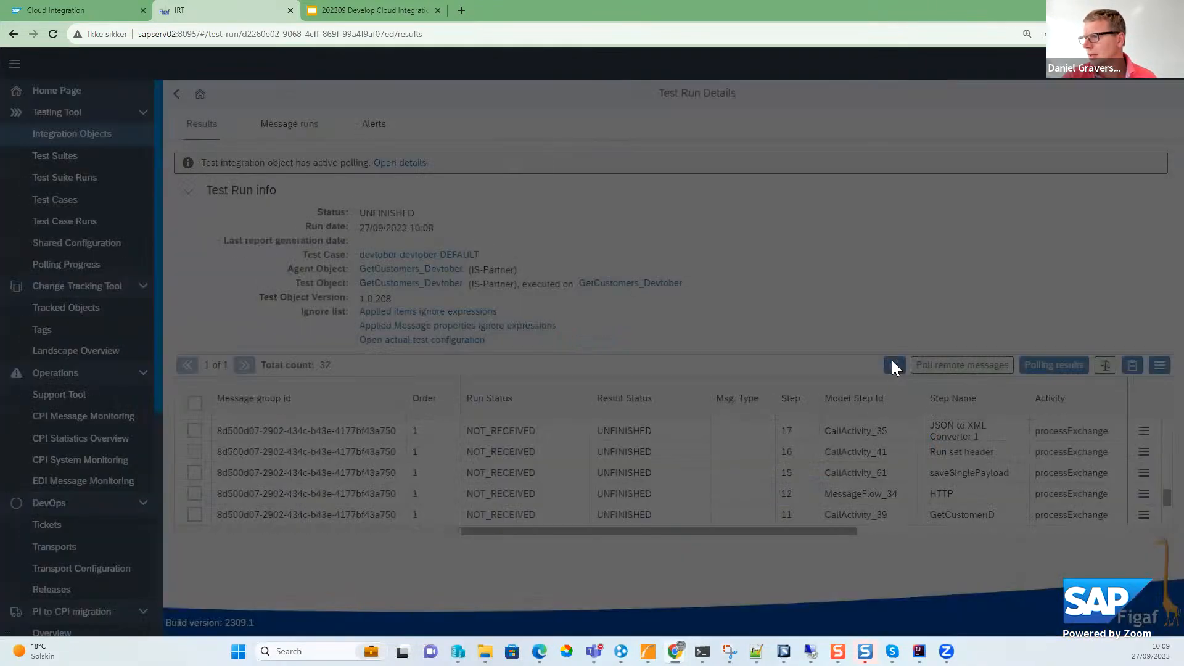
click(894, 365)
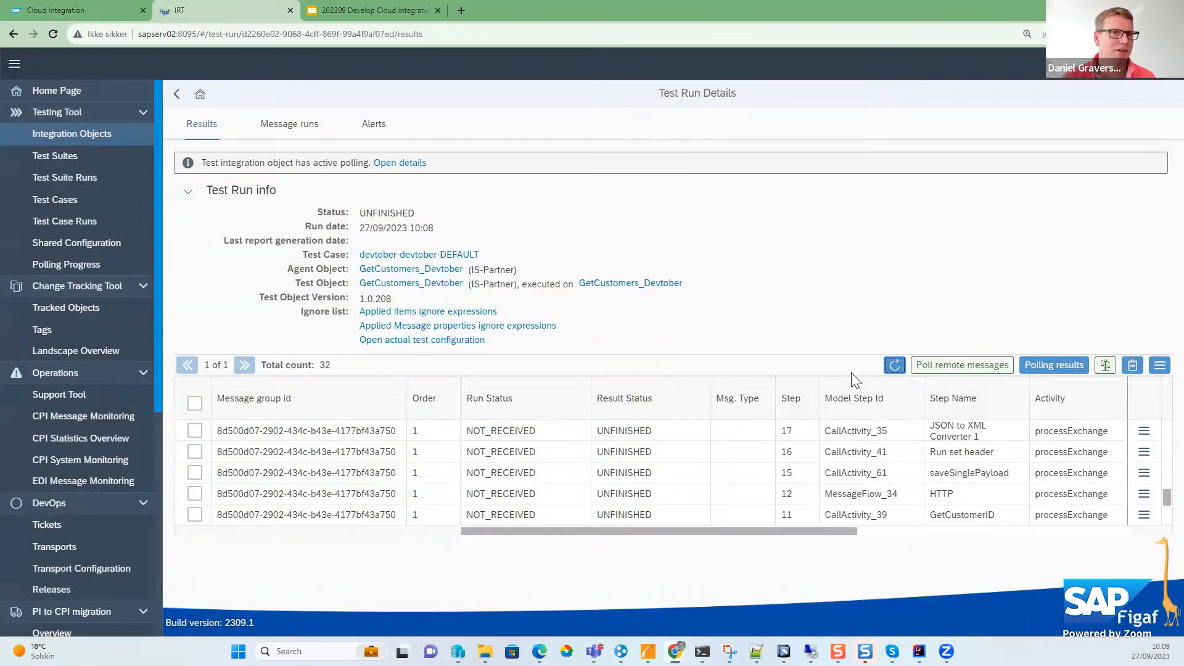
click(894, 365)
click(894, 365)
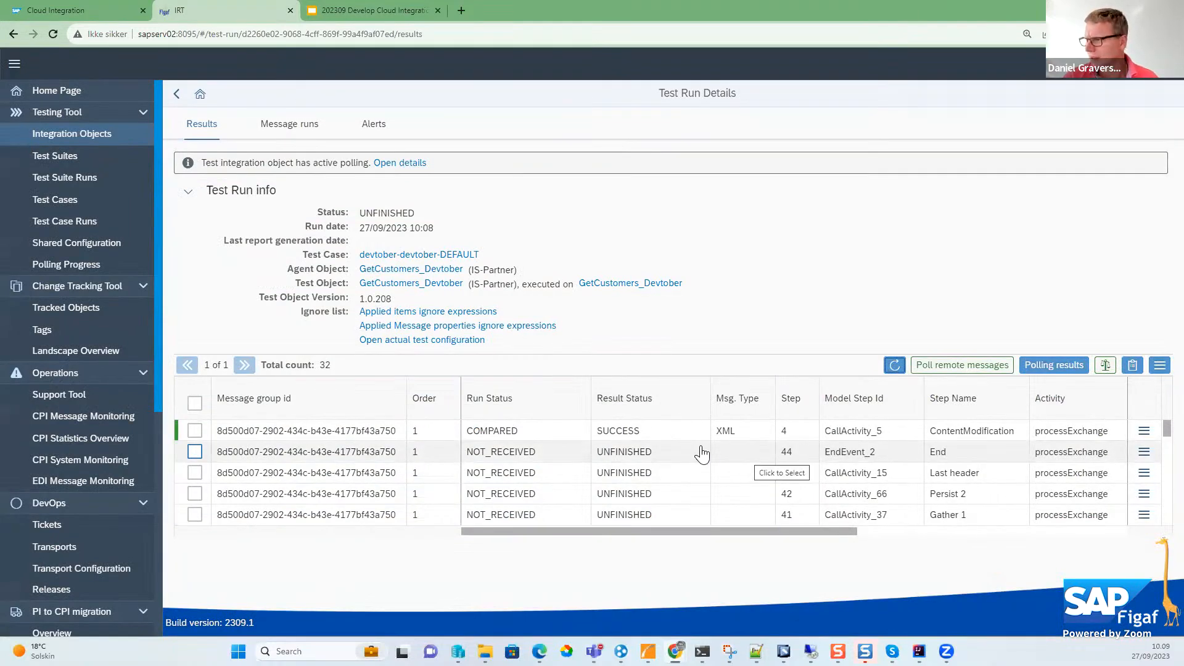
click(894, 365)
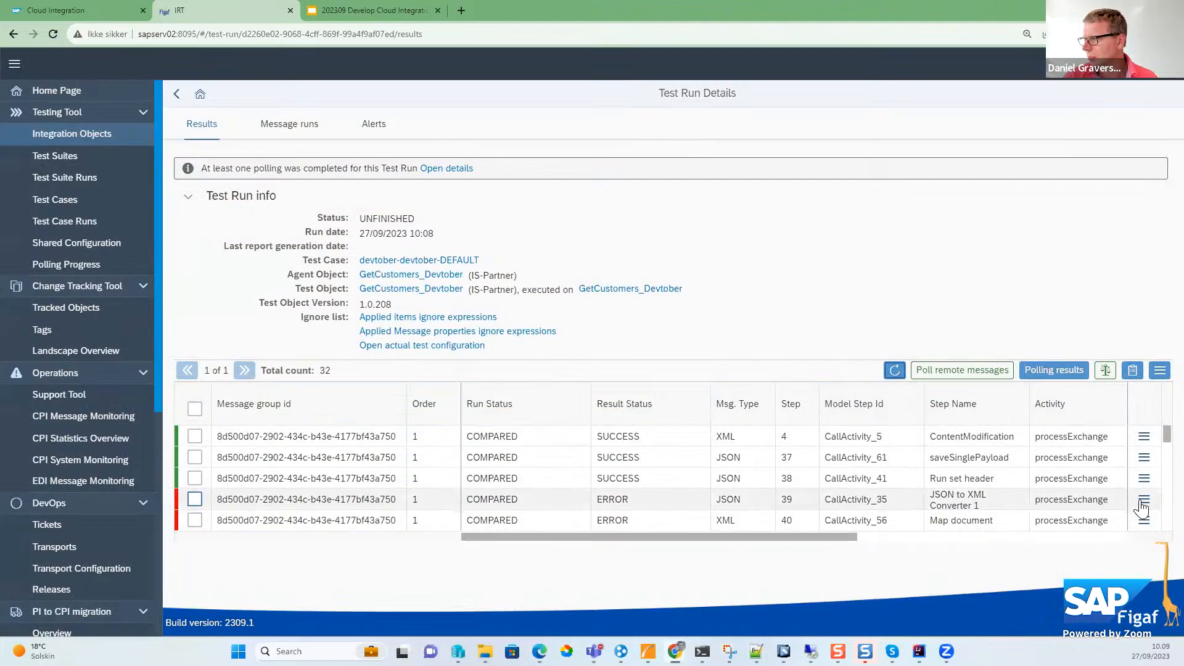
- Open the differences of the failed JSON to XML Converter 1 result and add /d/CurrentTime to the ignore list
click(1144, 501)
click(1024, 521)
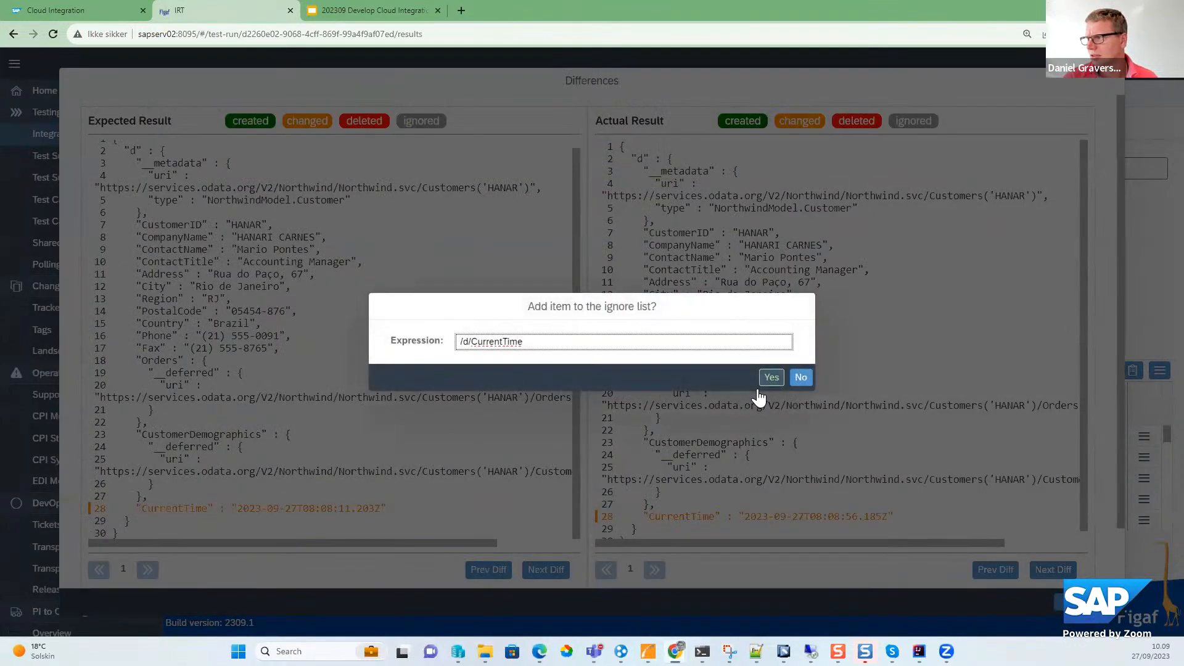
click(767, 381)
click(682, 376)
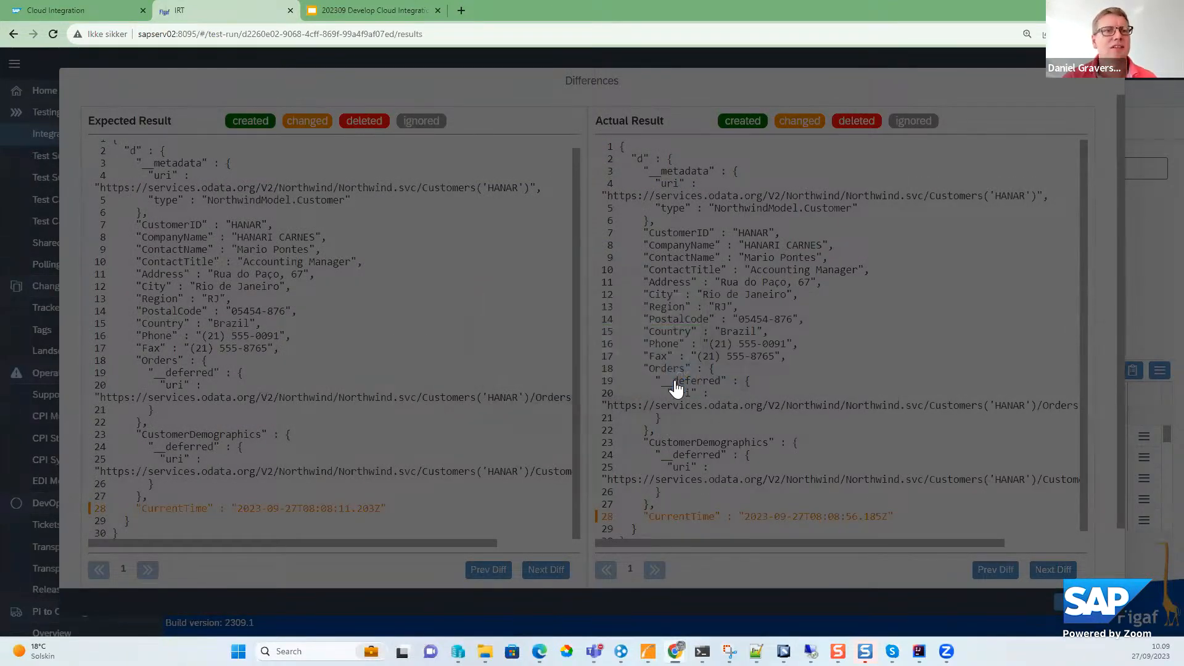
click(1070, 602)
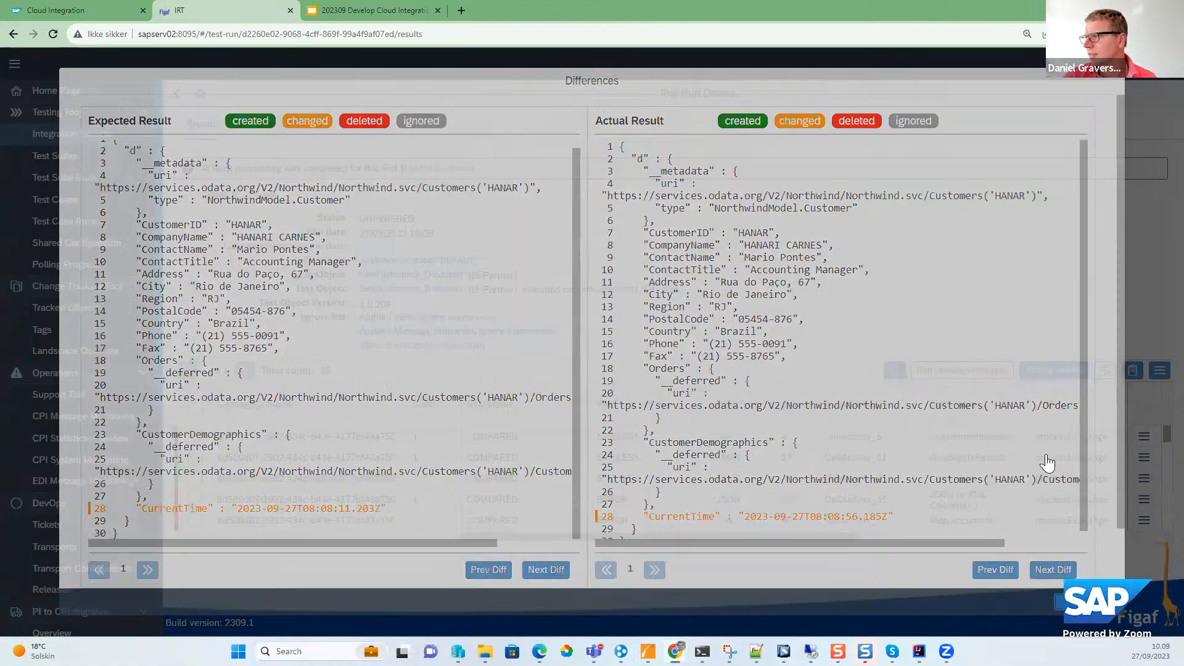
- Compare the test run results again, skipping only the successful ones, and refresh the results list
click(1075, 375)
click(720, 375)
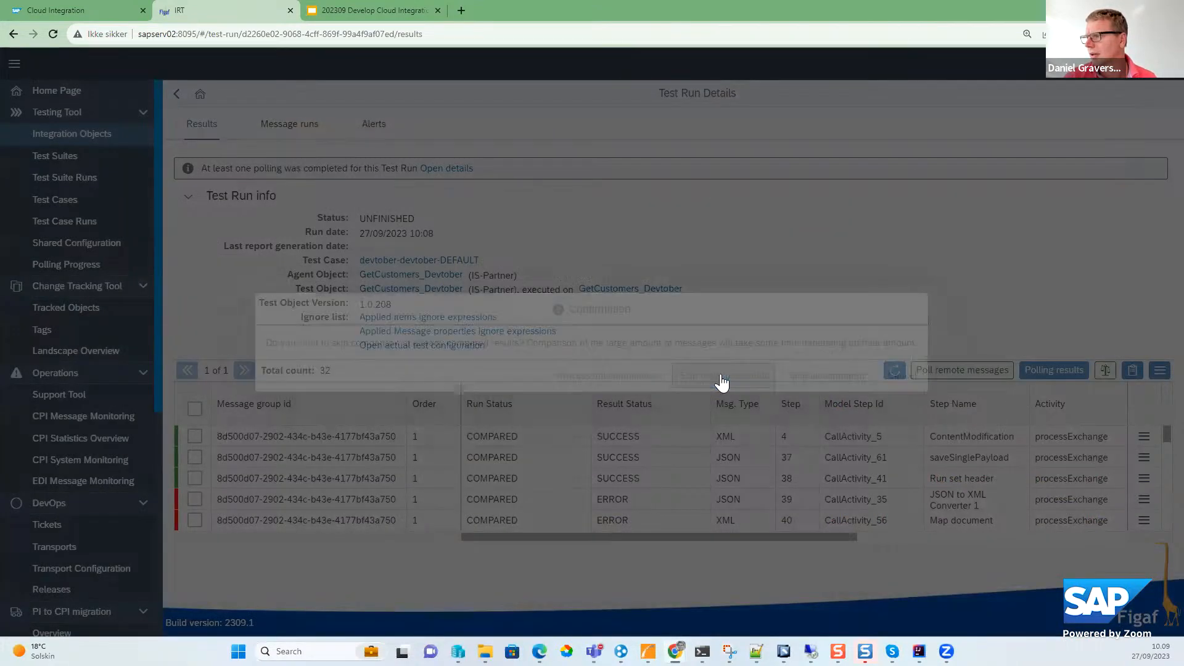
click(731, 378)
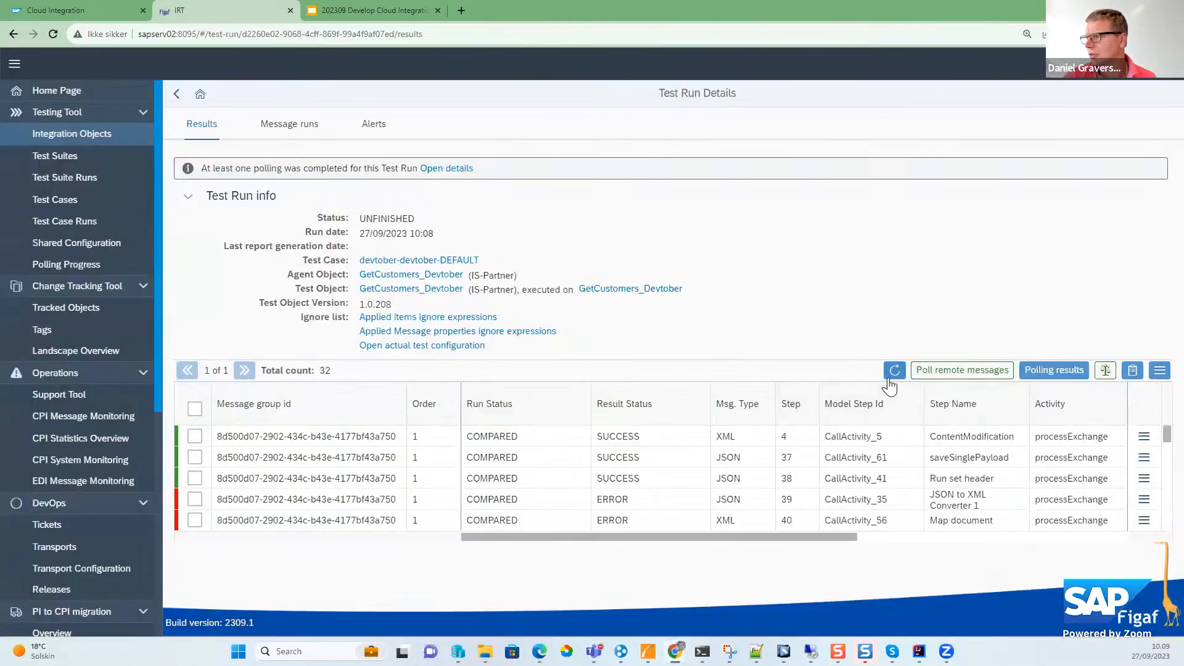
click(894, 370)
- Find the failed Map document result at step 29 and add its XML CurrentTime element to the ignore list from the differences
scroll(677, 494, down, 3)
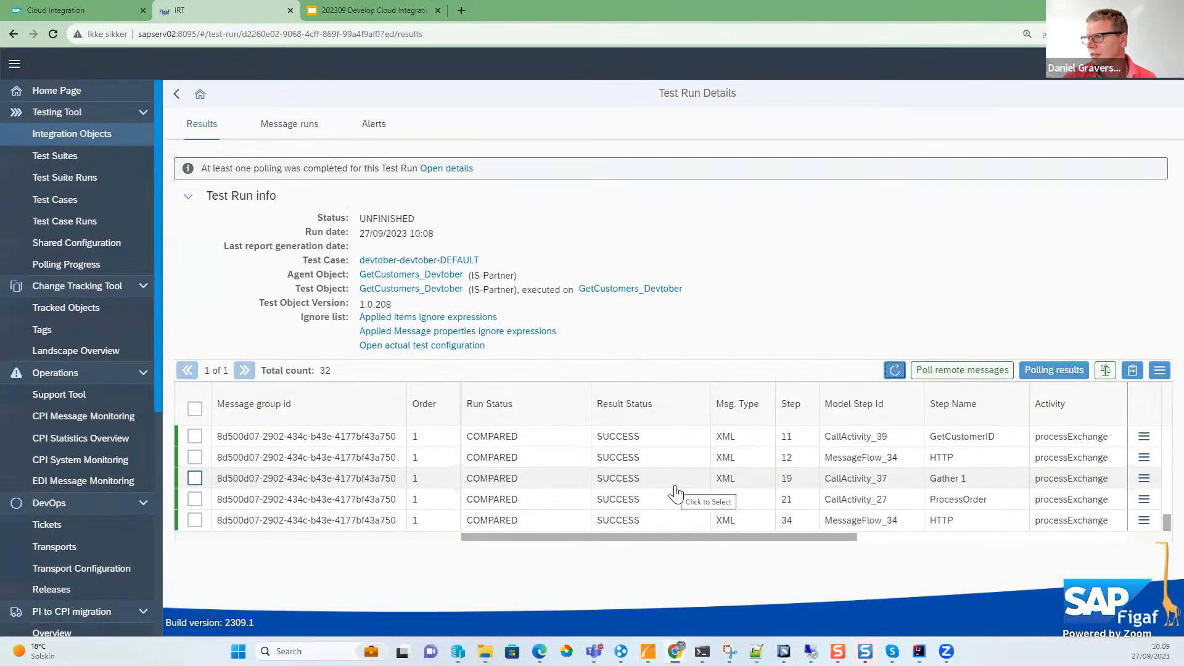
scroll(669, 496, up, 7)
scroll(667, 495, down, 4)
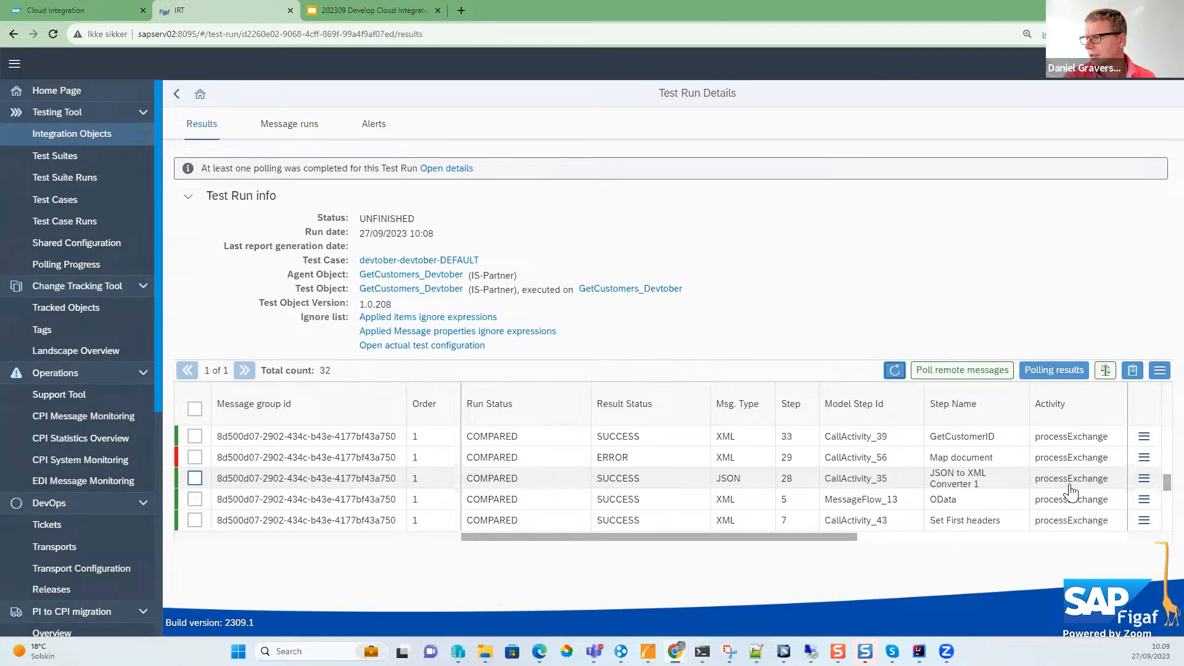
click(1144, 457)
click(1022, 486)
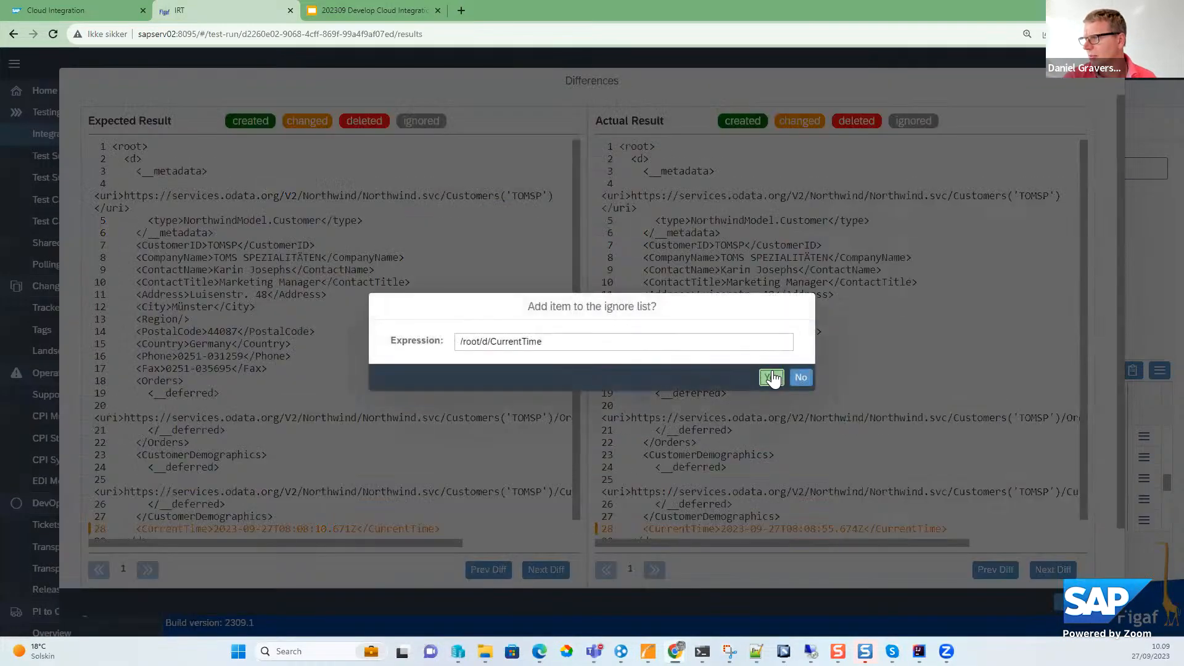
click(771, 377)
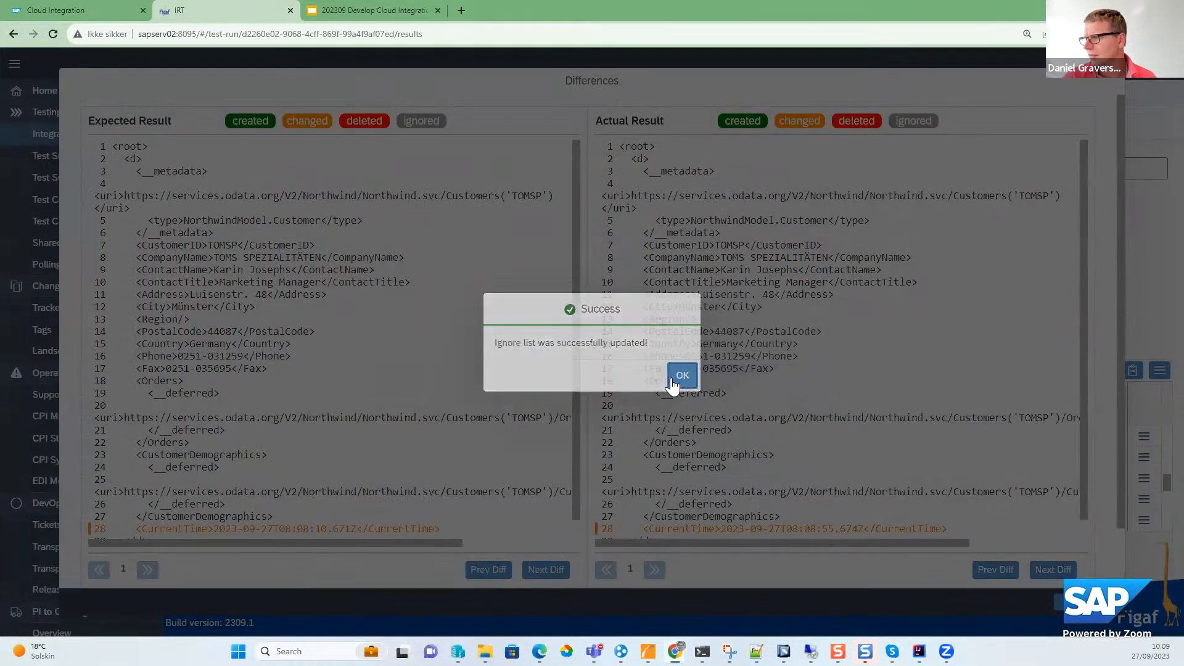
click(682, 376)
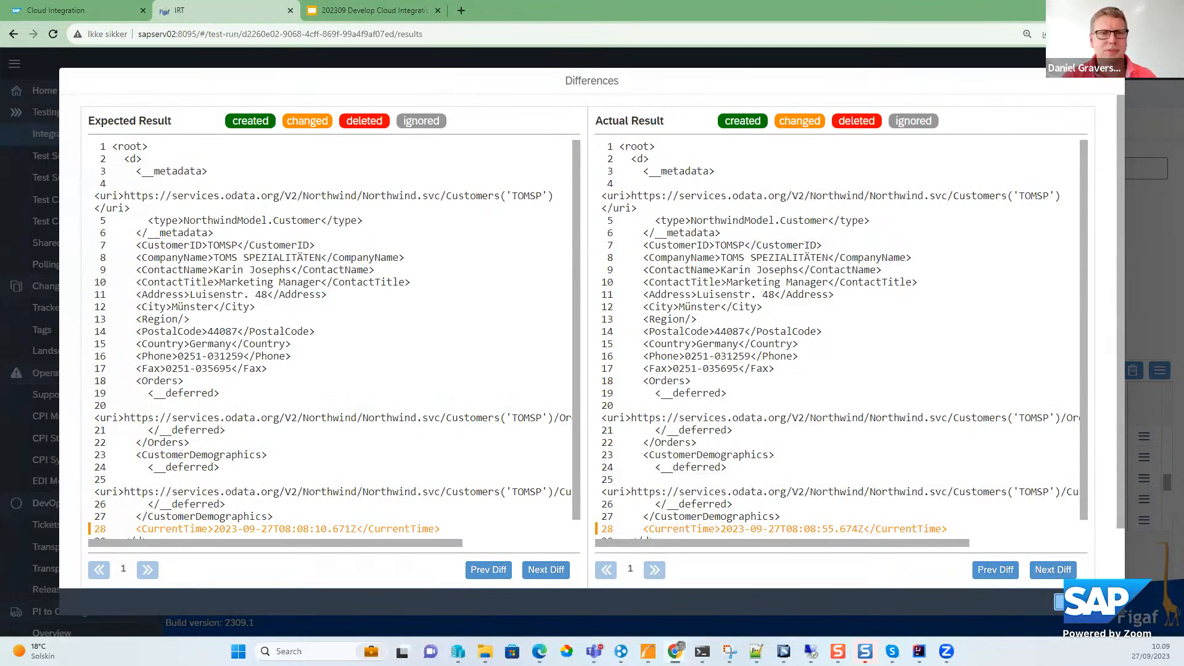
click(1084, 602)
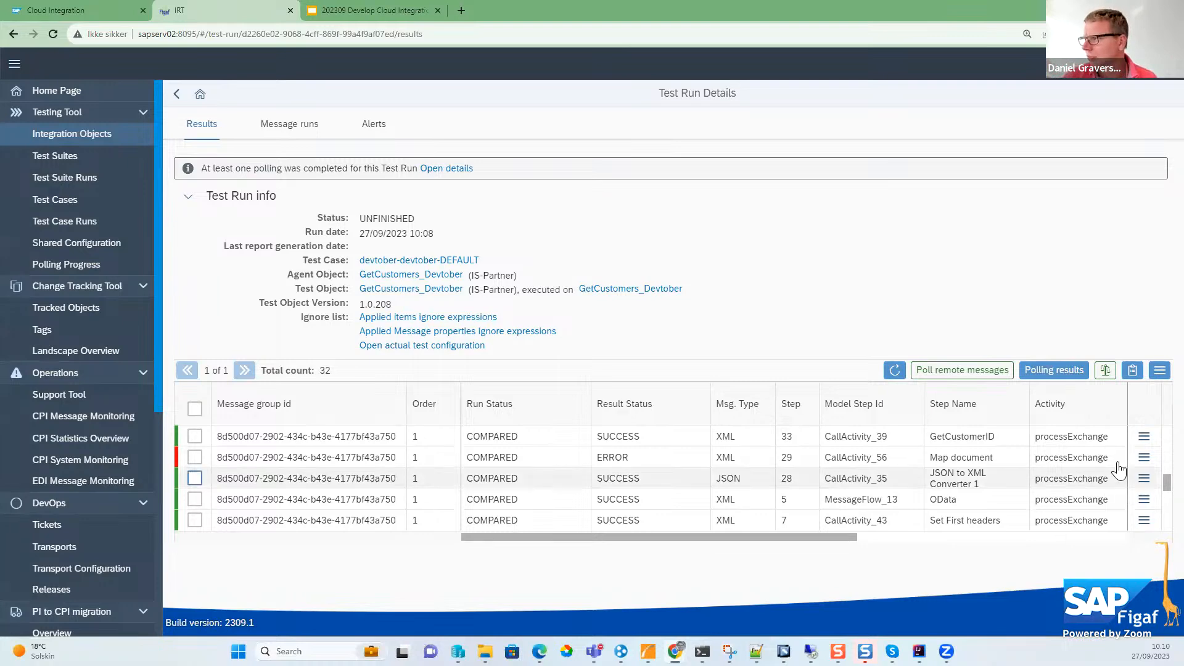
- Rerun the comparison for the results that are not yet successful, using the updated XML ignore list
click(1105, 371)
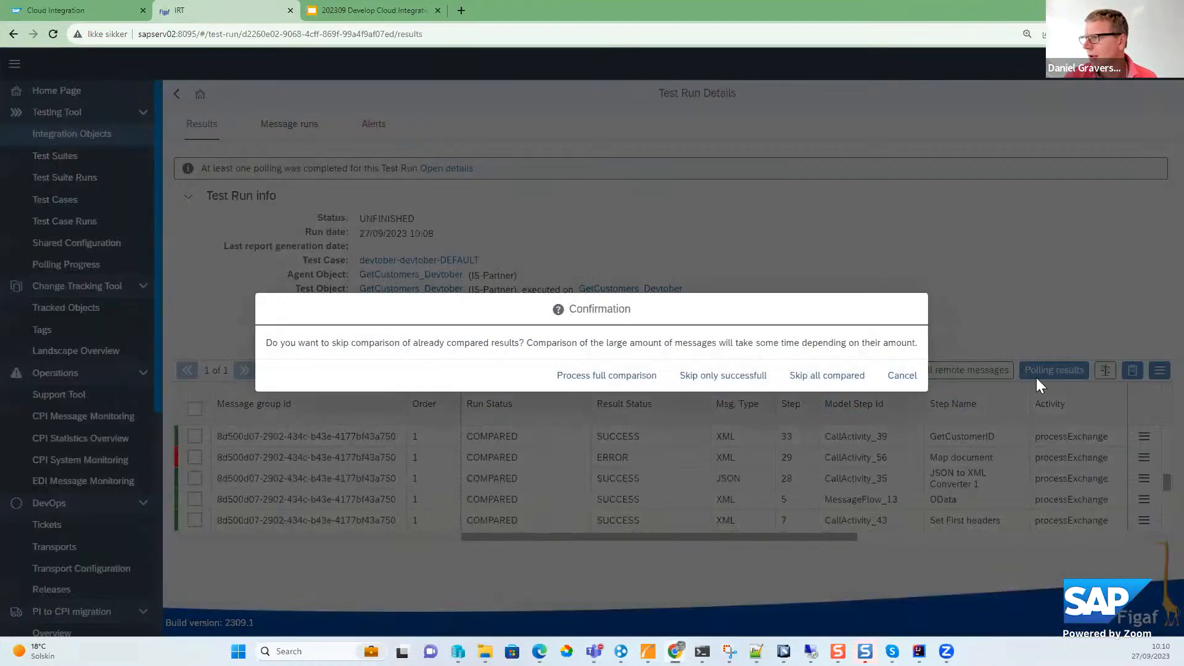
click(680, 381)
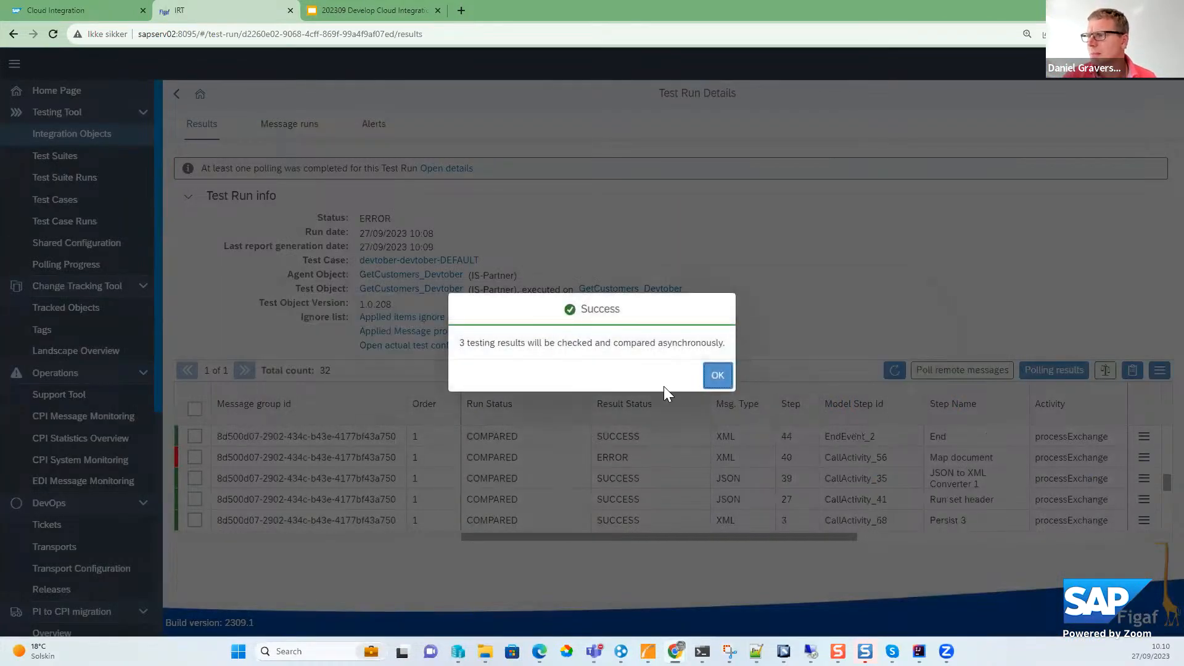
click(717, 375)
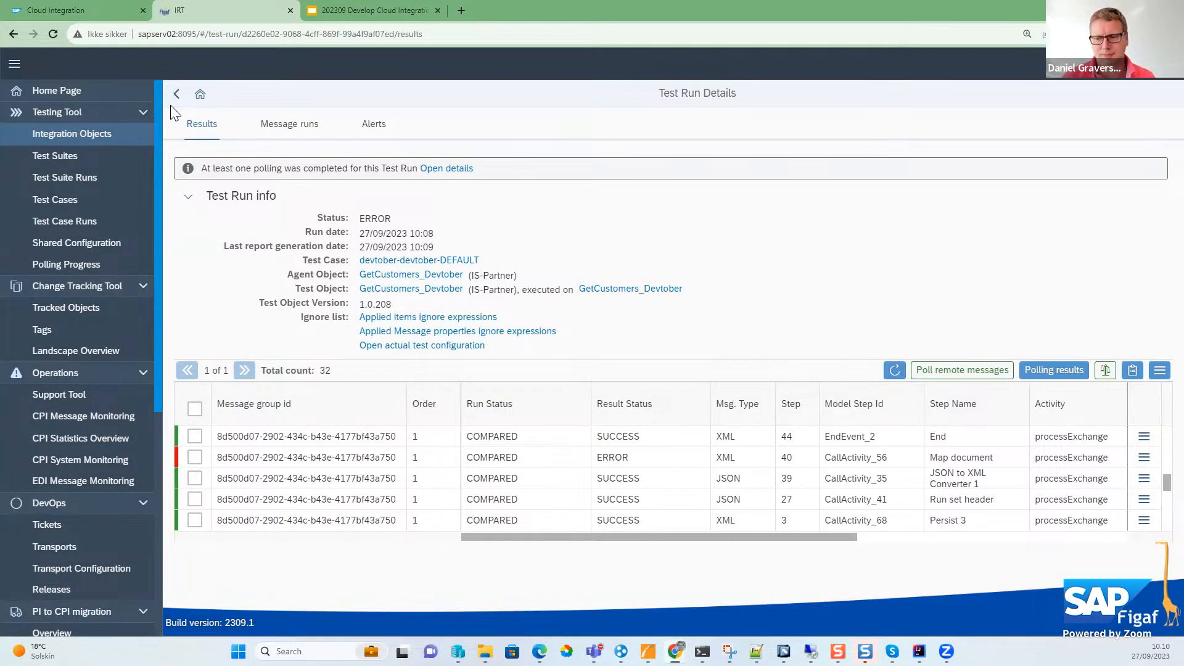
- Switch to the Google Slides webinar deck, start the slideshow and advance to the Groovy Editor slide
click(368, 11)
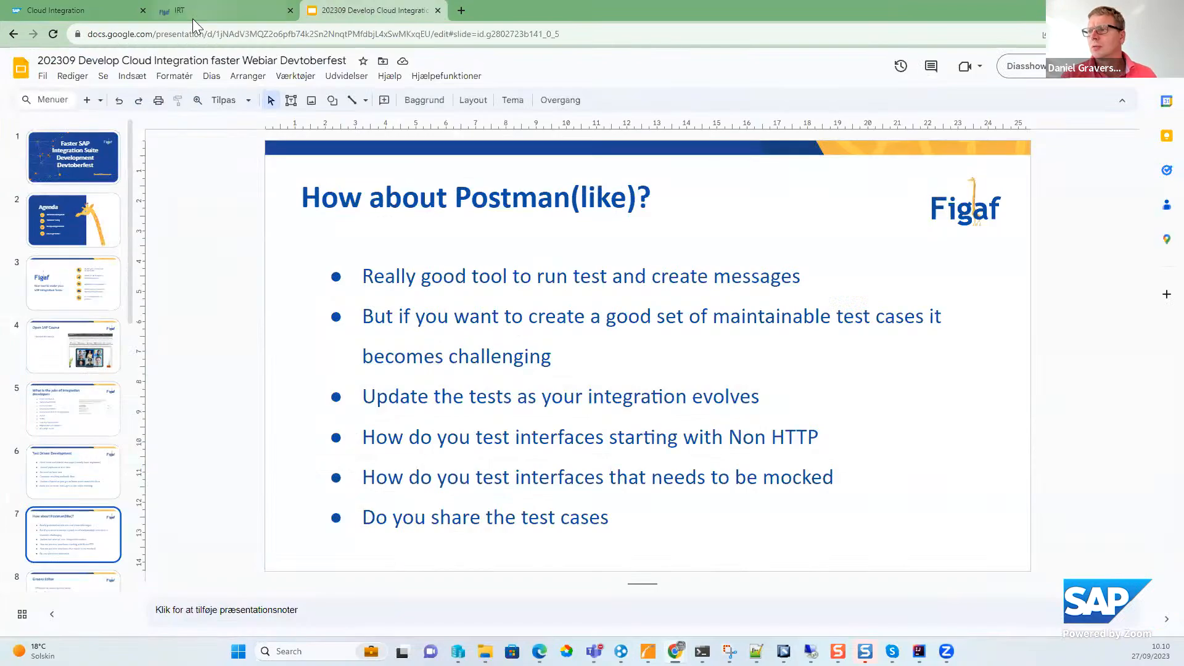
click(1014, 66)
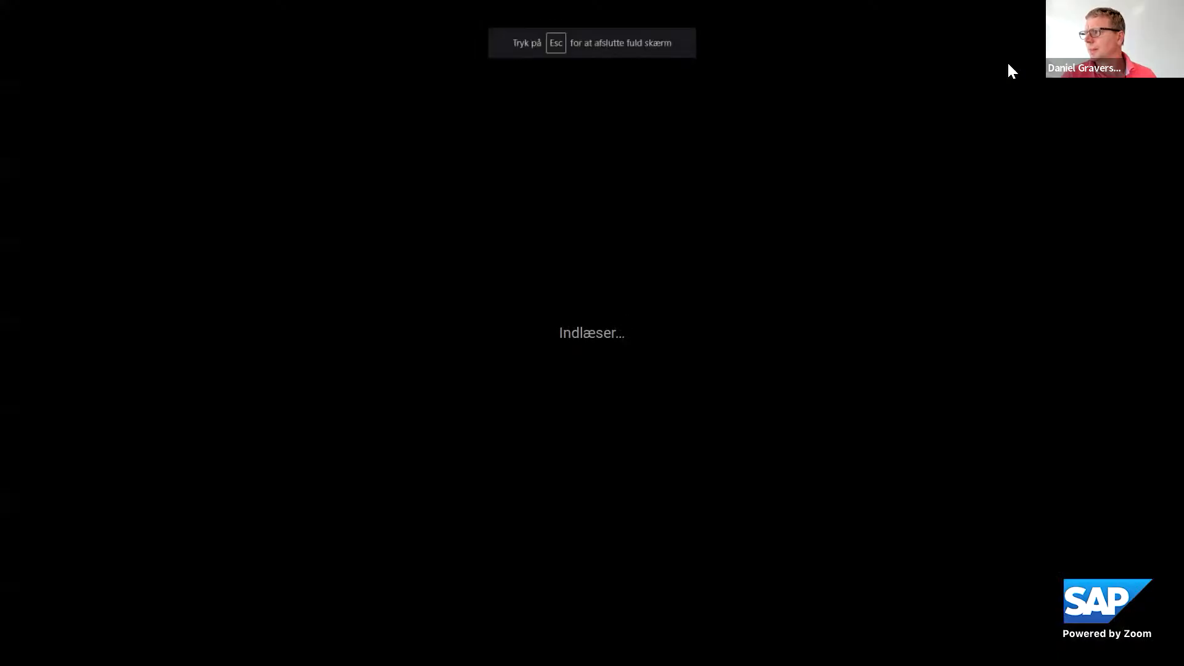
key(Right)
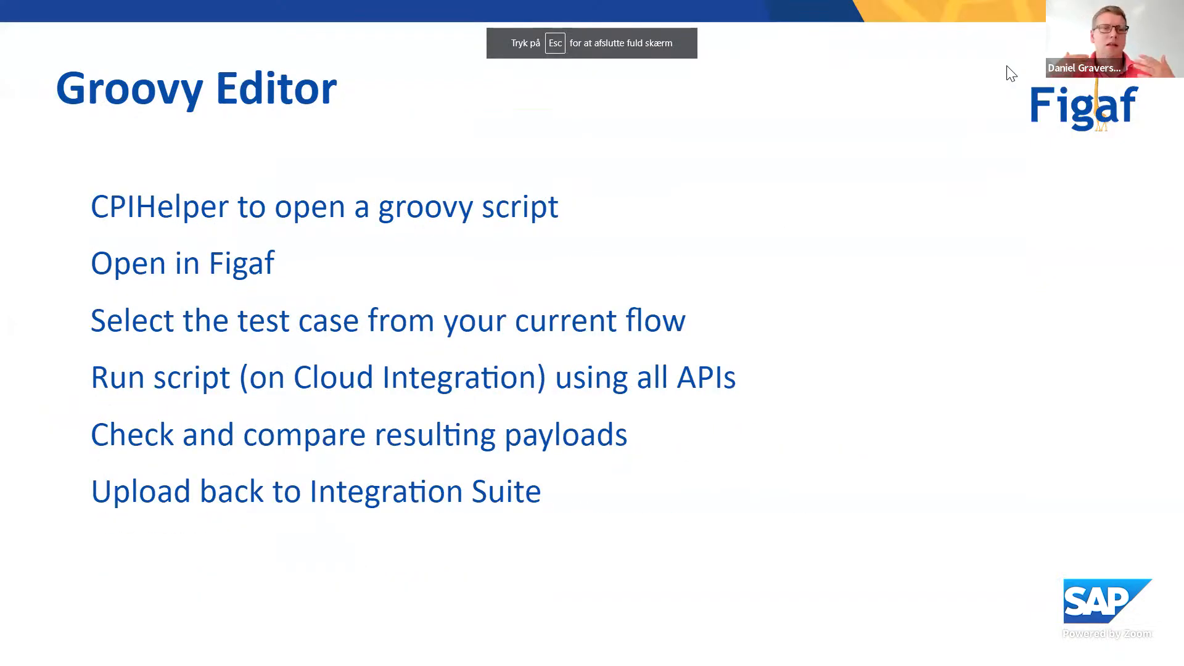
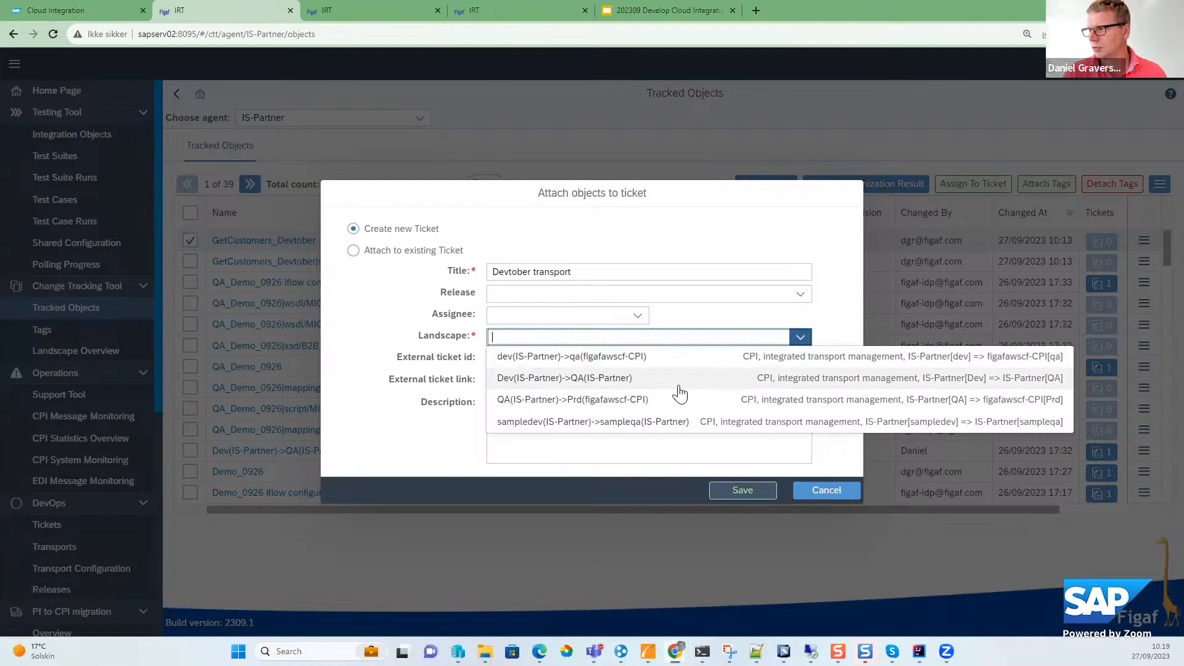
- Create the Devtober transport ticket with the landscape Dev(IS-Partner)->QA(IS-Partner) and the external ticket ID jira-43632408
click(655, 379)
click(555, 362)
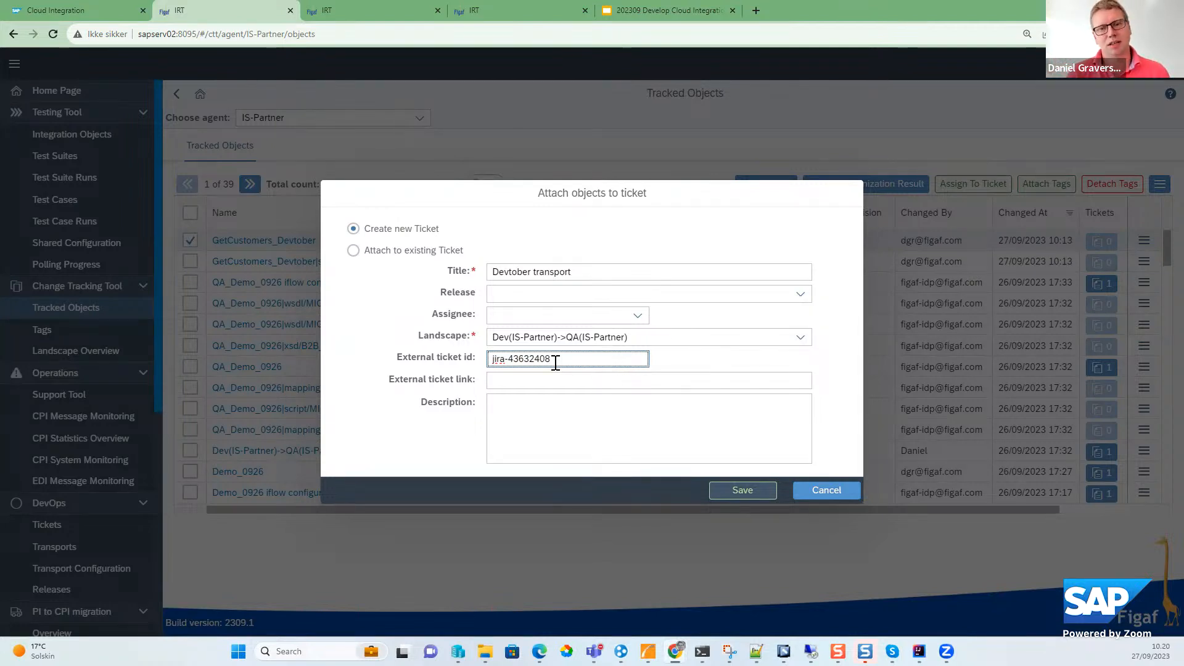
click(733, 495)
click(682, 372)
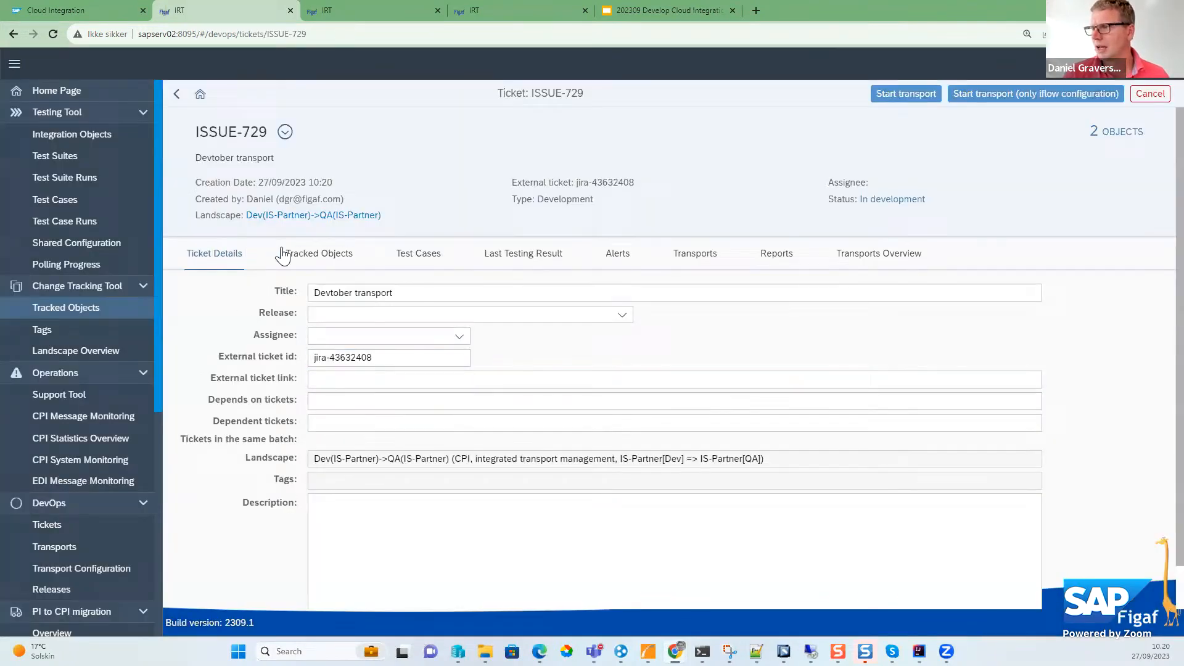
- Look up the ticket's related test cases and attach the GetCustomers_Devtober regression test case with Msg devtober
click(283, 255)
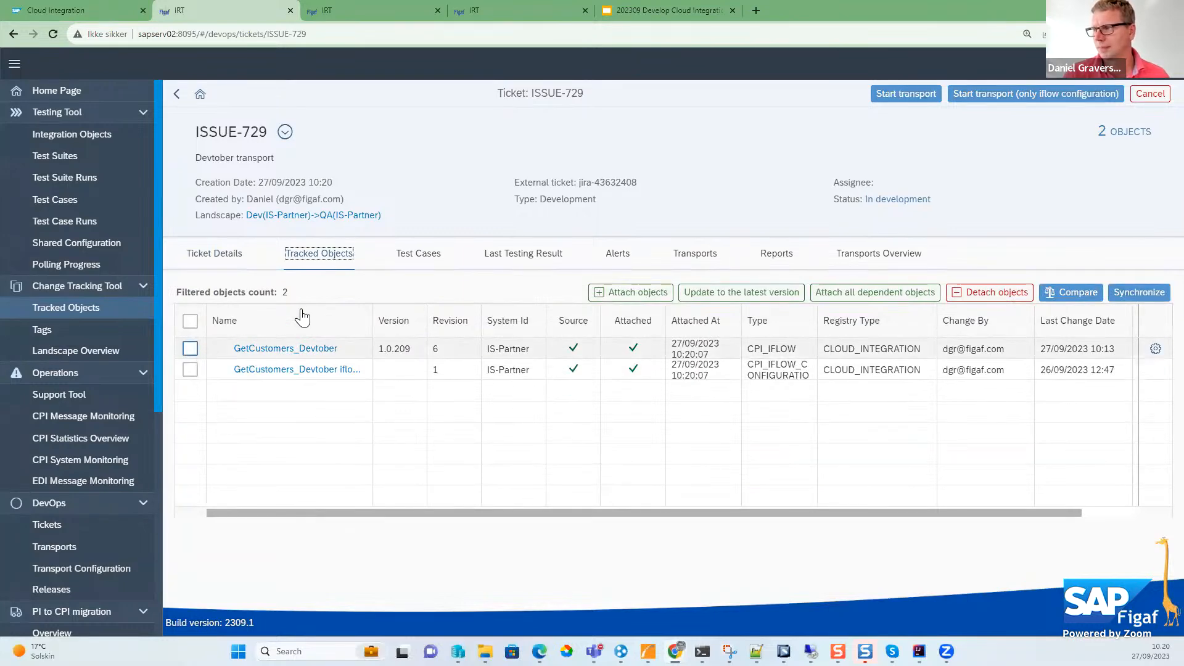
click(432, 258)
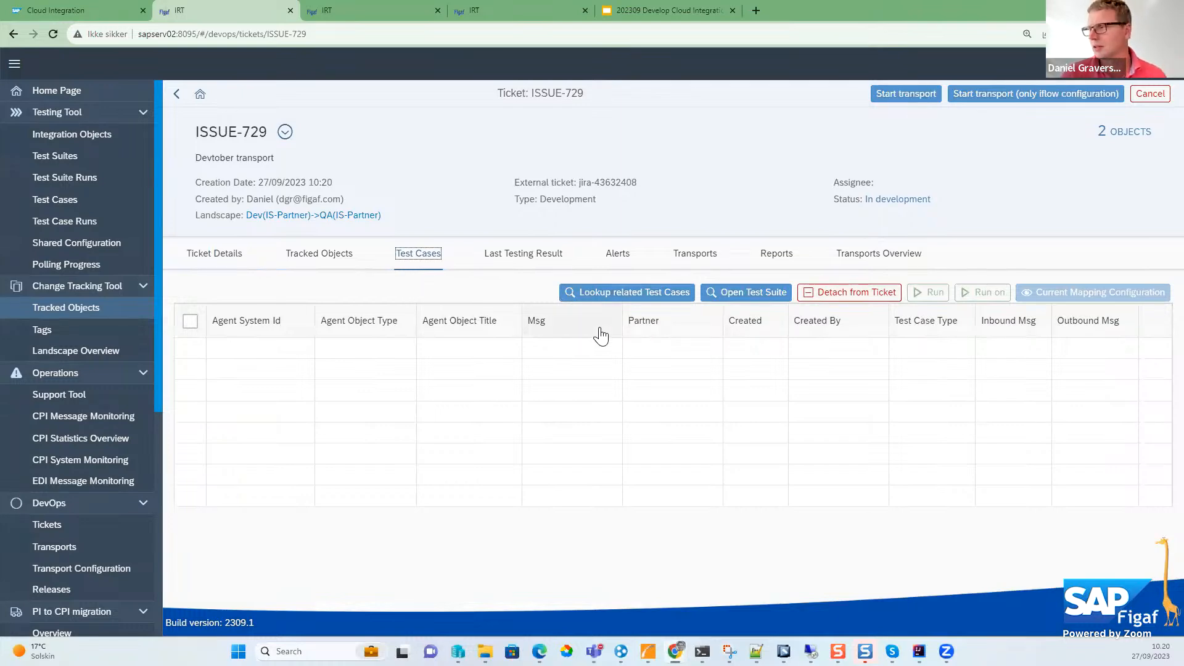
click(600, 292)
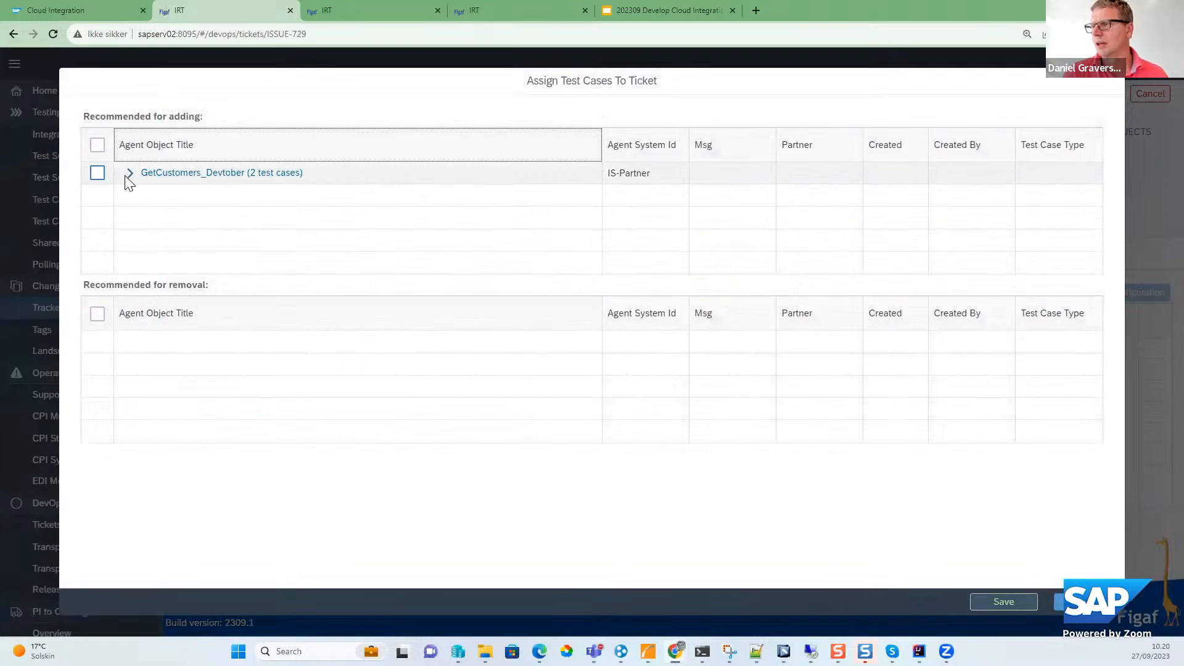
click(128, 173)
click(97, 217)
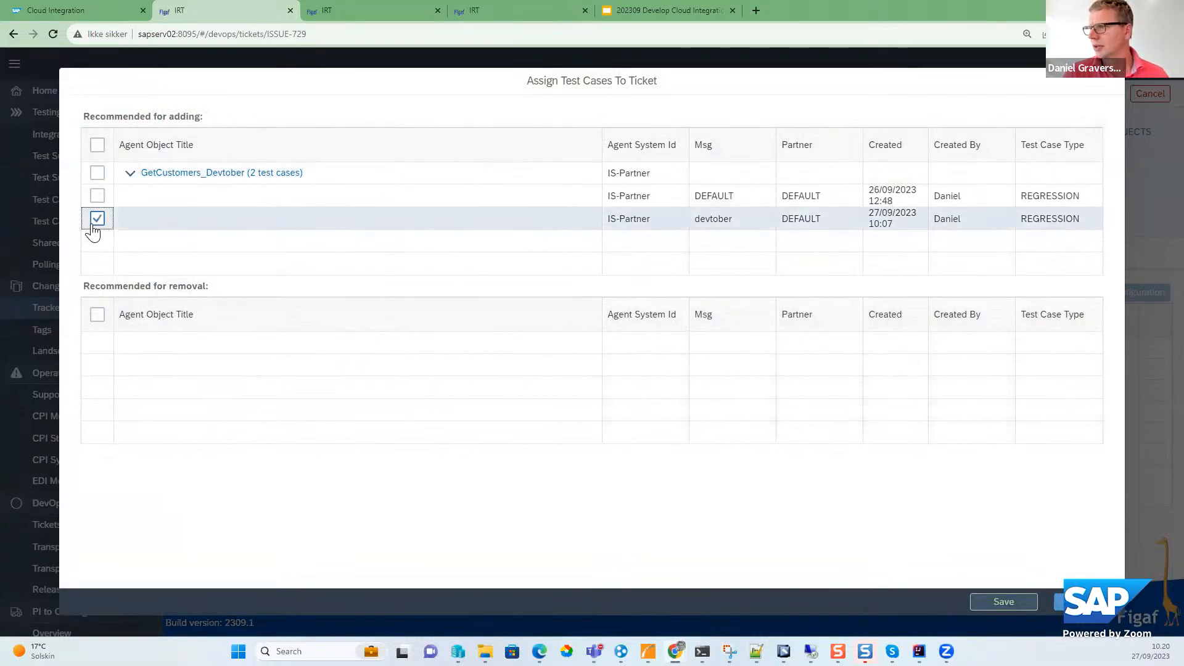
click(1004, 602)
click(685, 371)
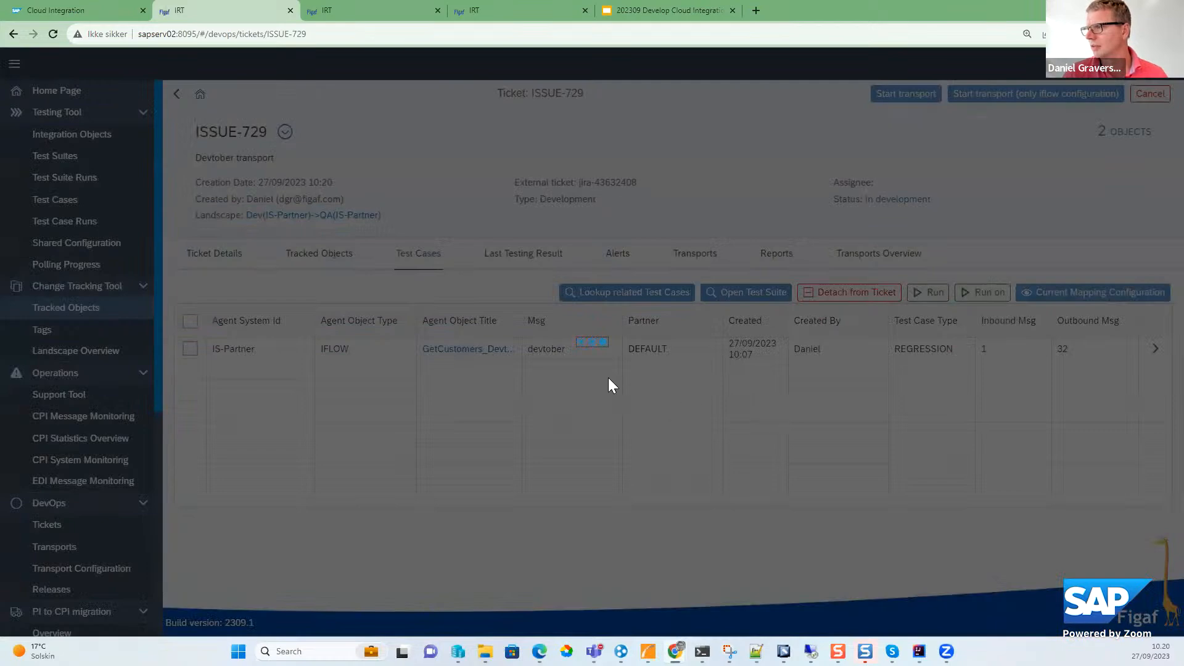
- Run the ticket's attached test case, then open and refresh the run details from its last testing result
click(682, 378)
click(514, 267)
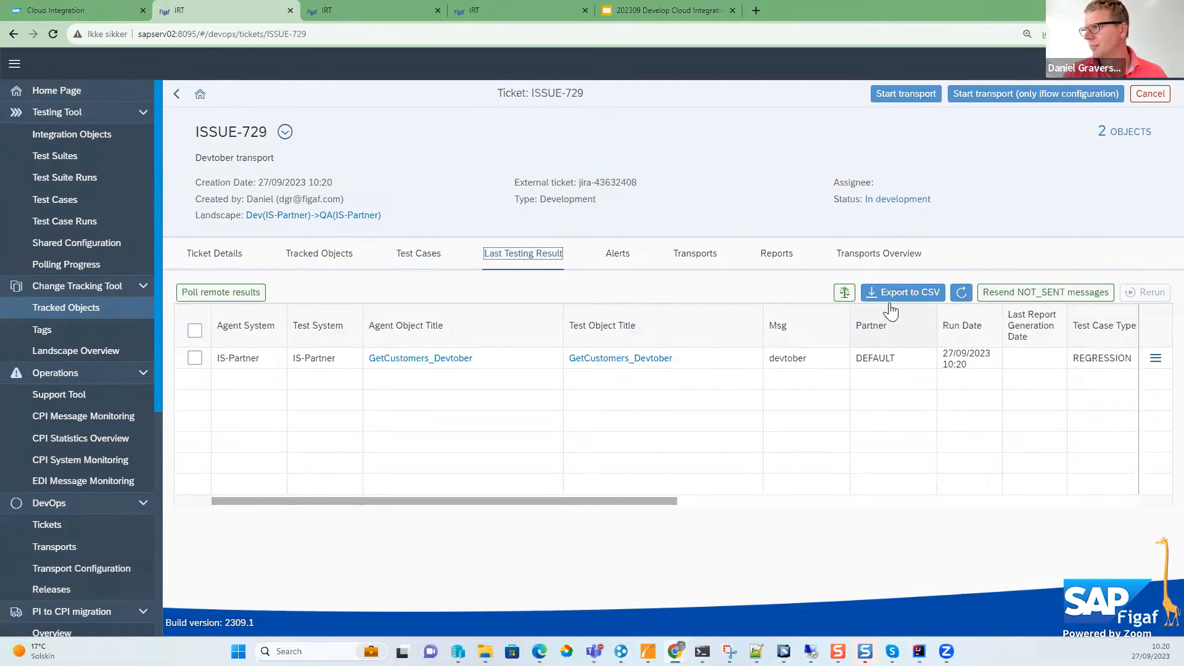
click(1155, 358)
click(1062, 380)
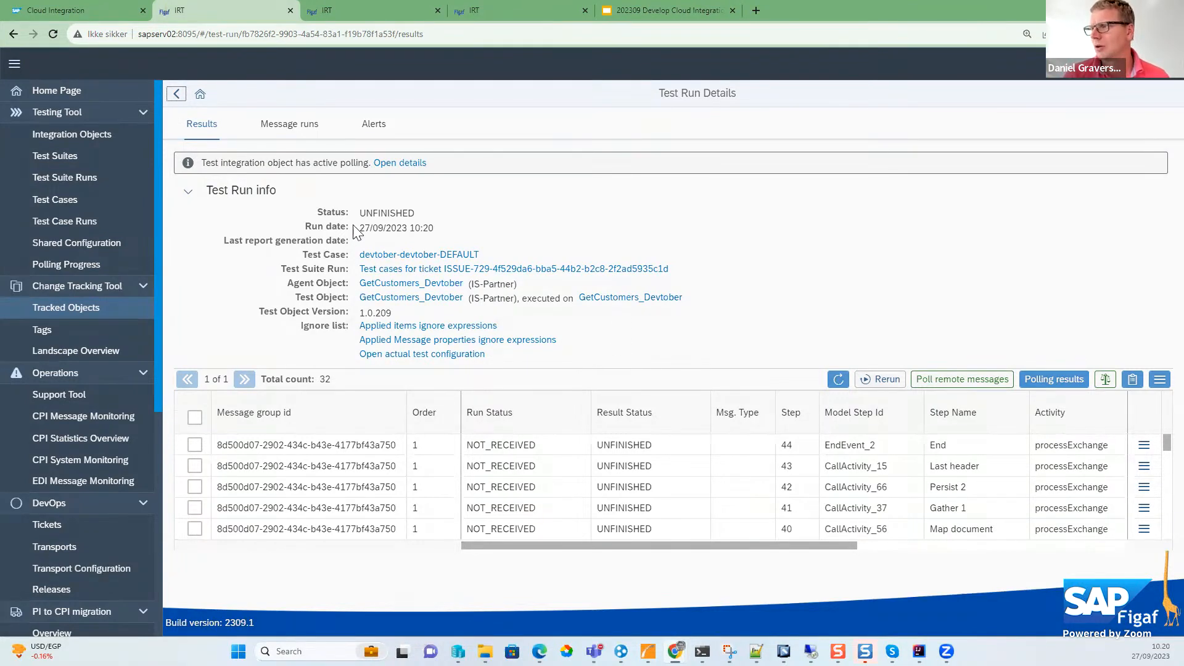
click(837, 380)
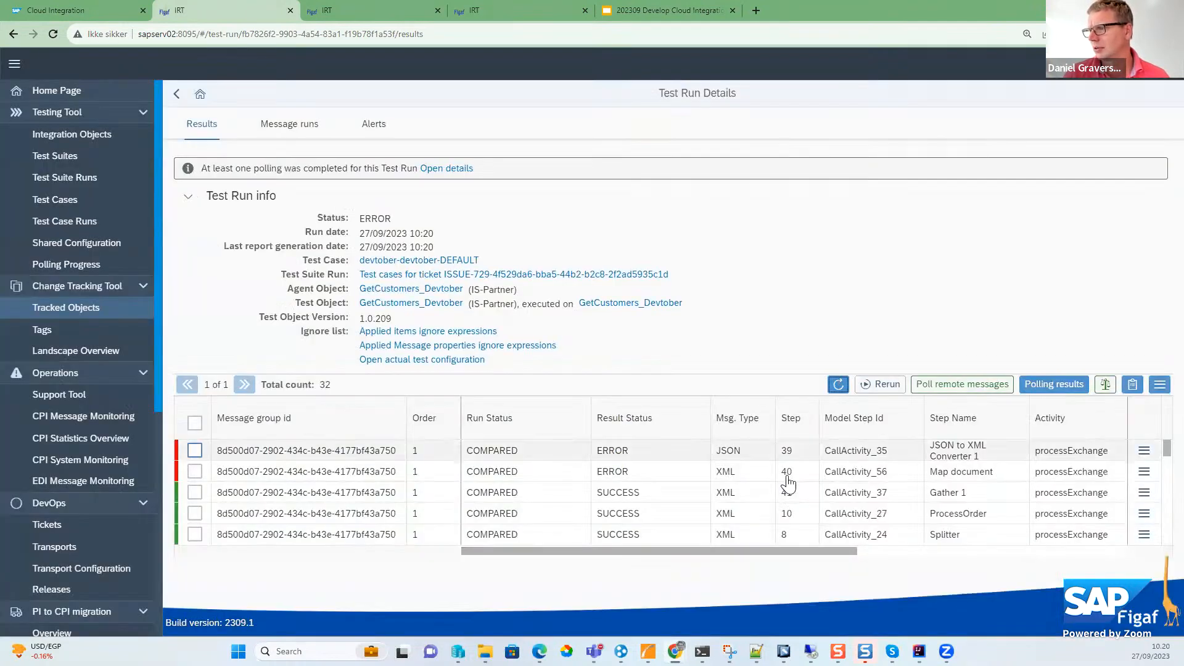
- Examine the differences between expected and actual JSON in the failed JSON to XML Converter 1 result
click(1144, 472)
click(1071, 472)
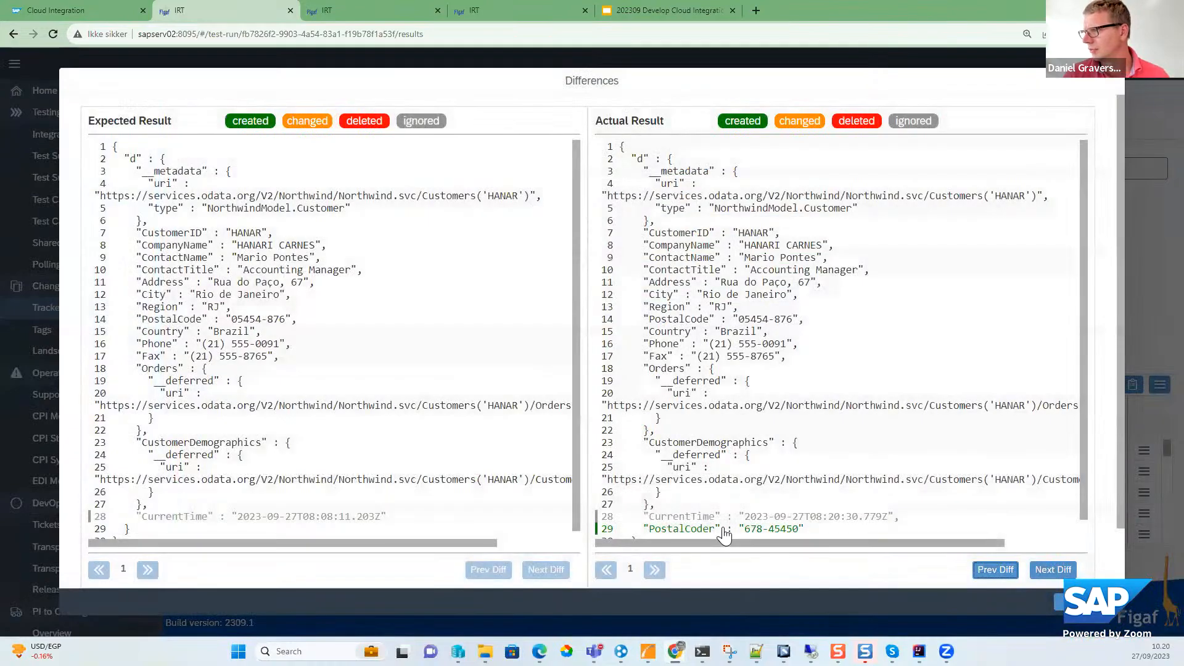
click(1074, 602)
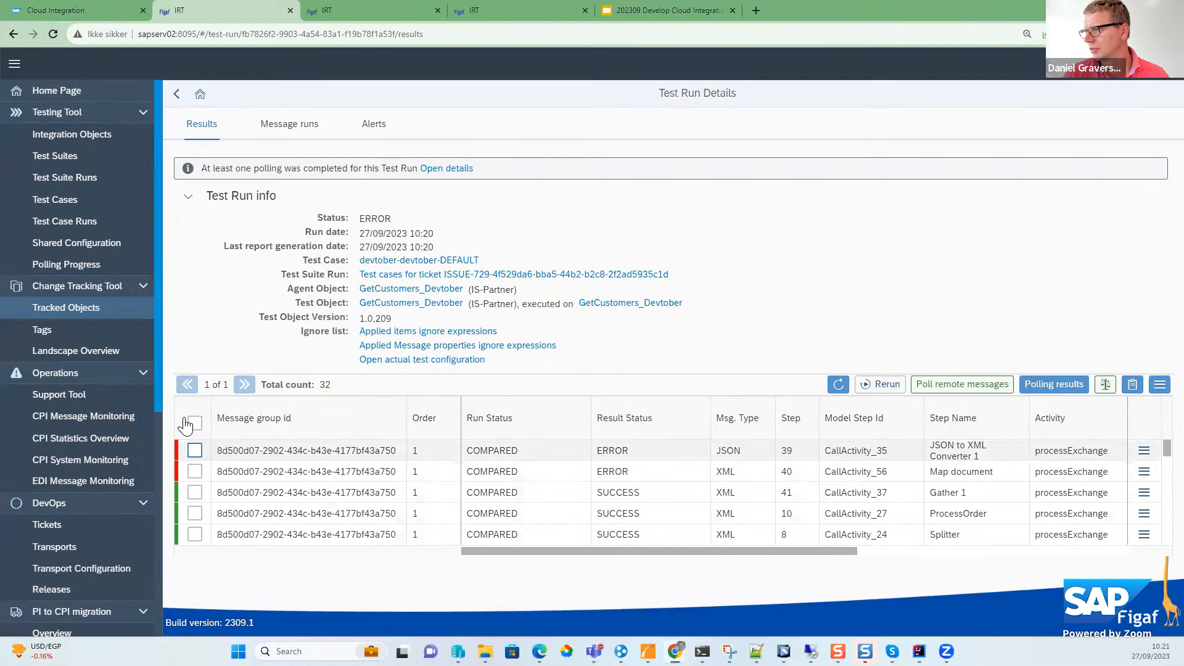
- Update the test case using all results of this test run, dropping all old messages
click(195, 423)
click(1160, 384)
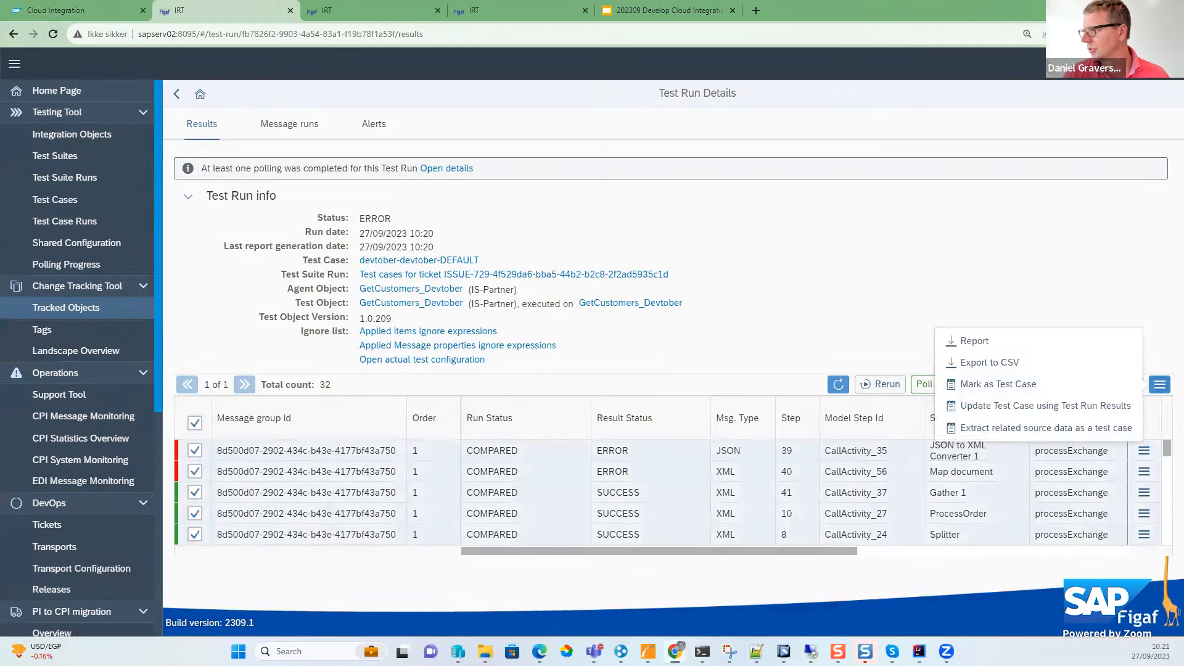
click(997, 405)
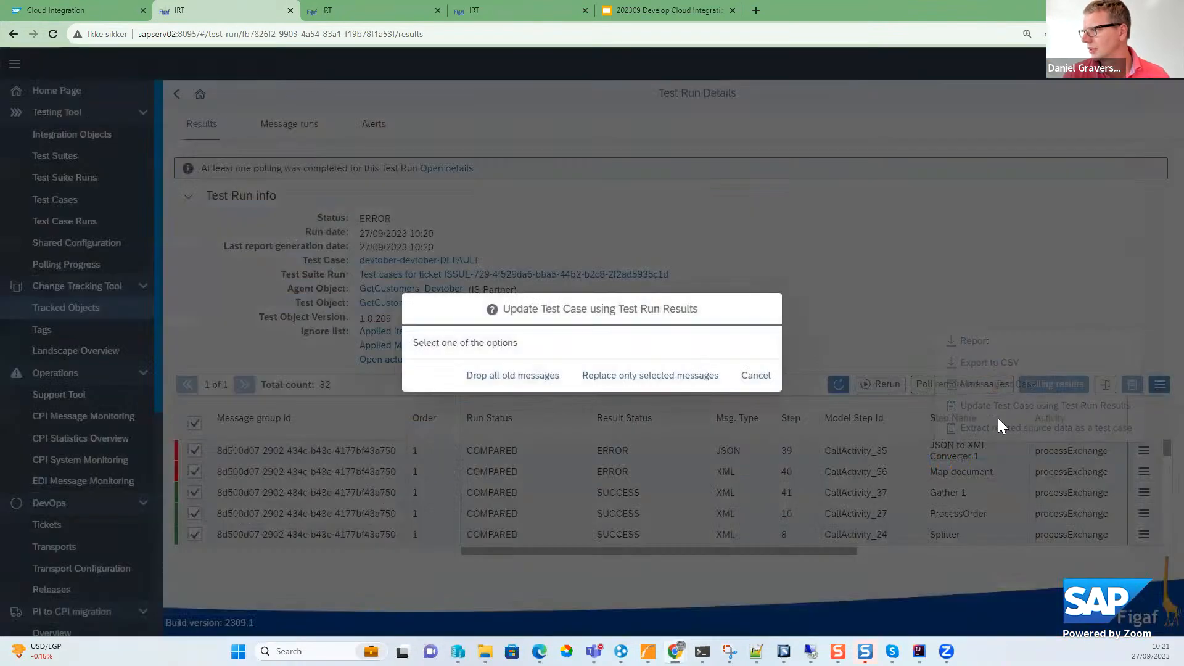
click(556, 378)
click(684, 379)
- Return to the Devtober transport ticket and start a full transport of its objects
click(177, 93)
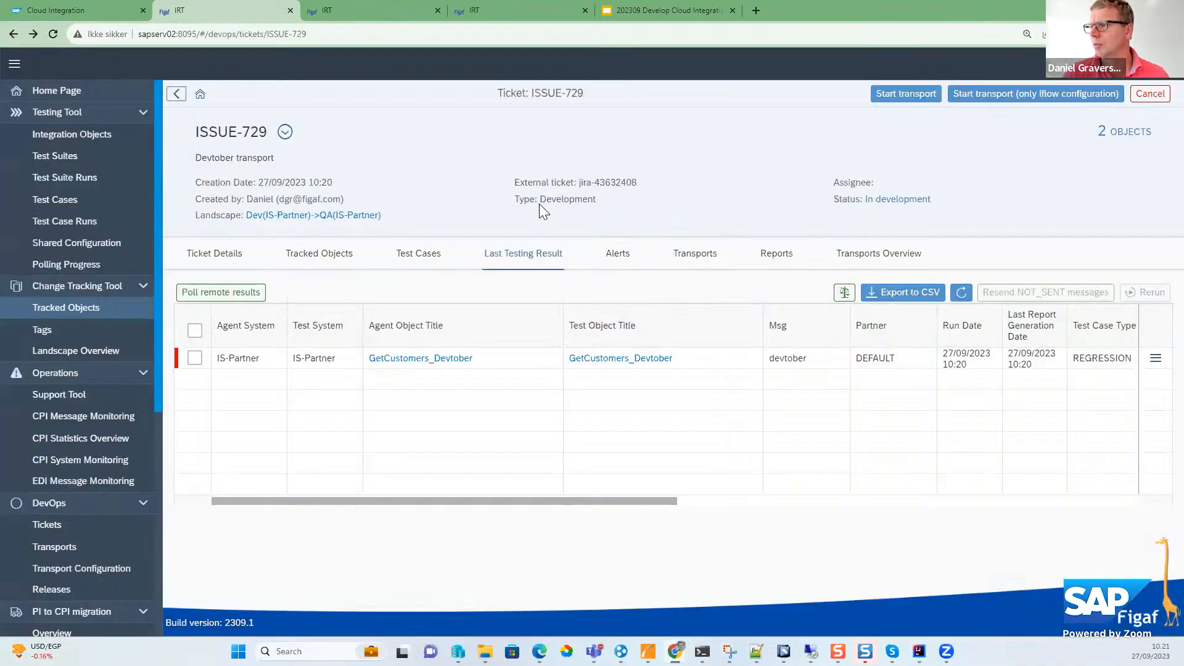
click(906, 96)
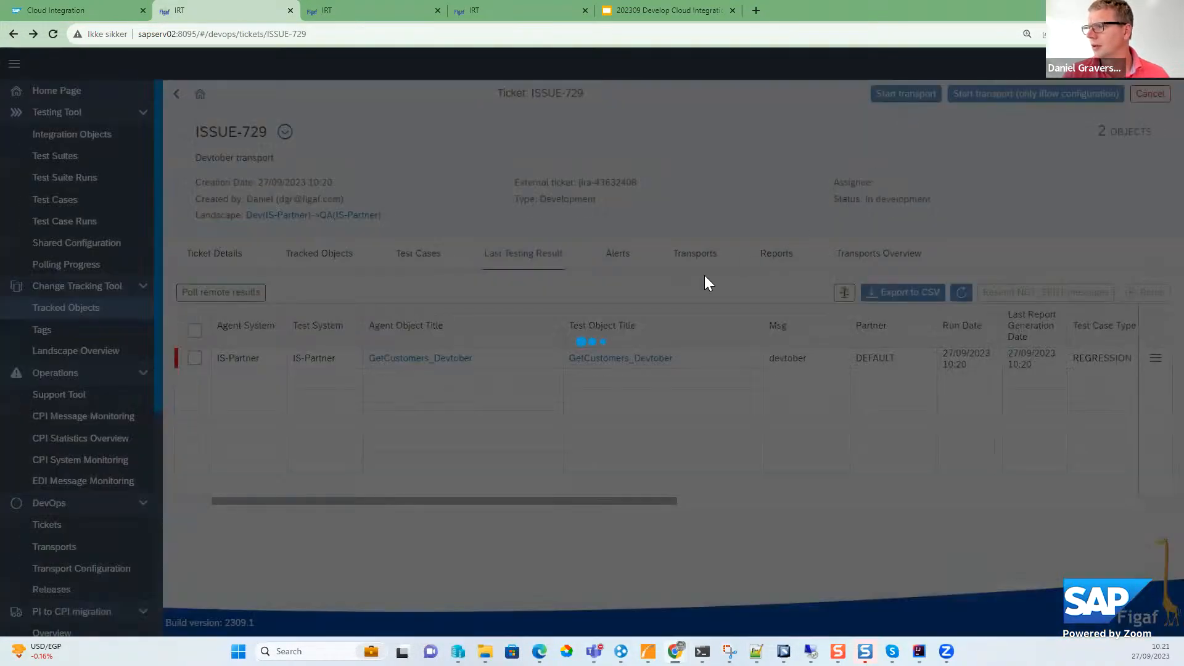
click(874, 382)
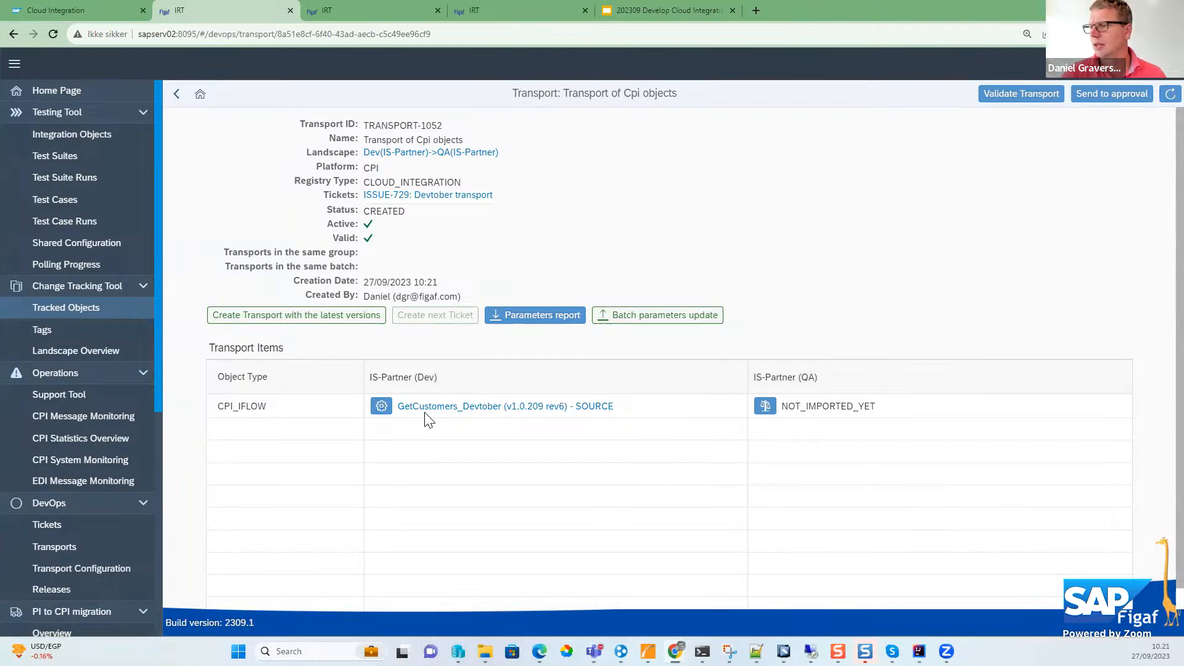
- Examine the transport configuration of GetCustomers_Devtober, comparing the Dev and QA values of SAPSYSTEM and mockorder
click(388, 412)
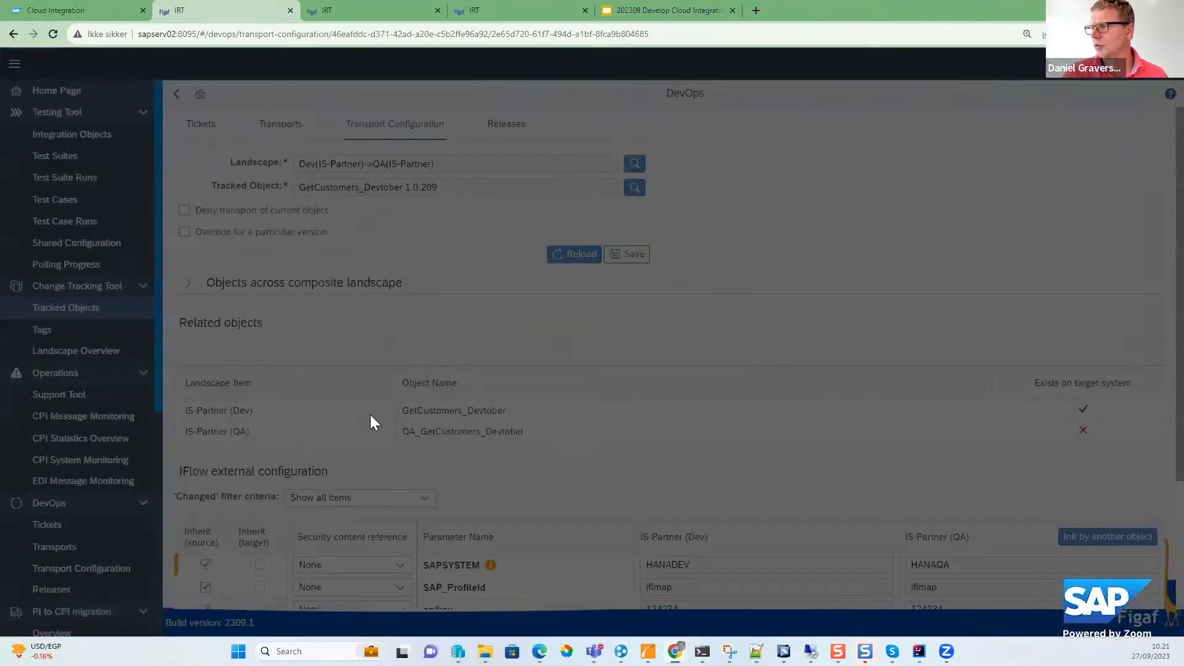
scroll(444, 463, down, 1)
scroll(449, 465, down, 2)
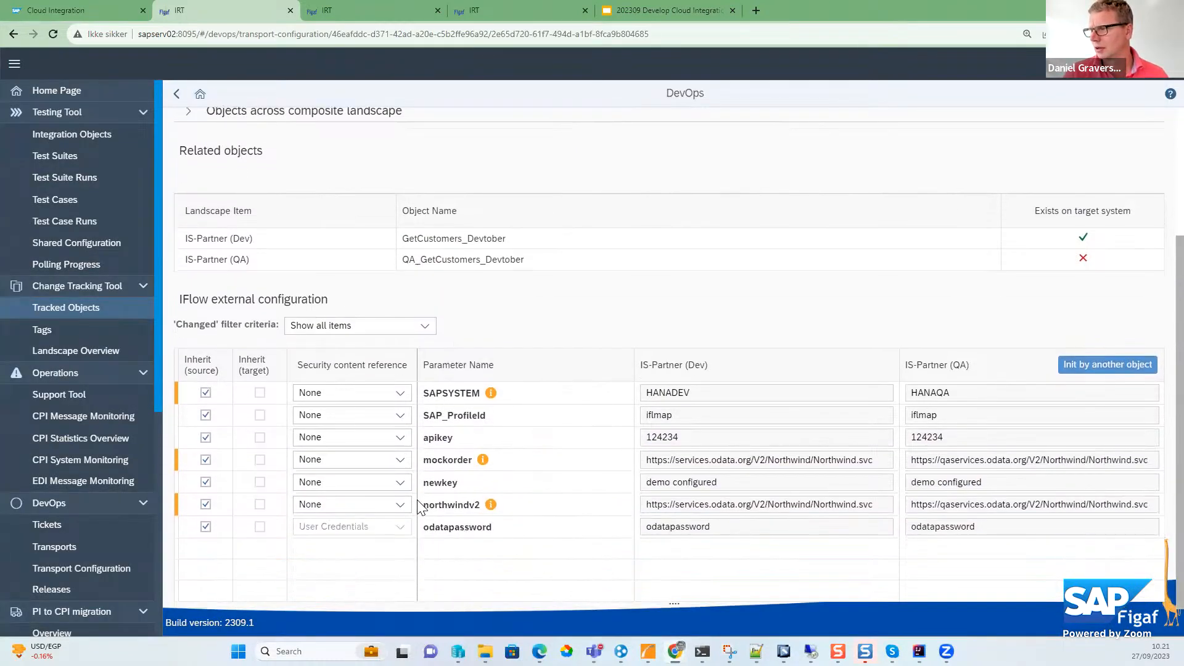
click(491, 393)
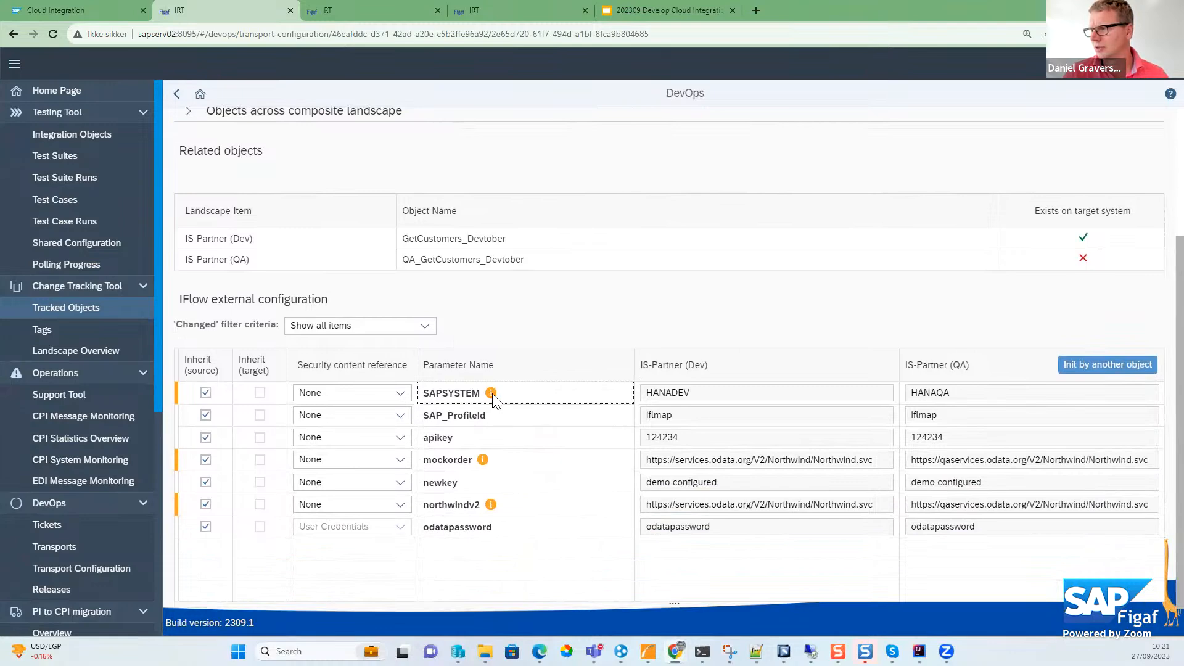
mouse_move(494, 396)
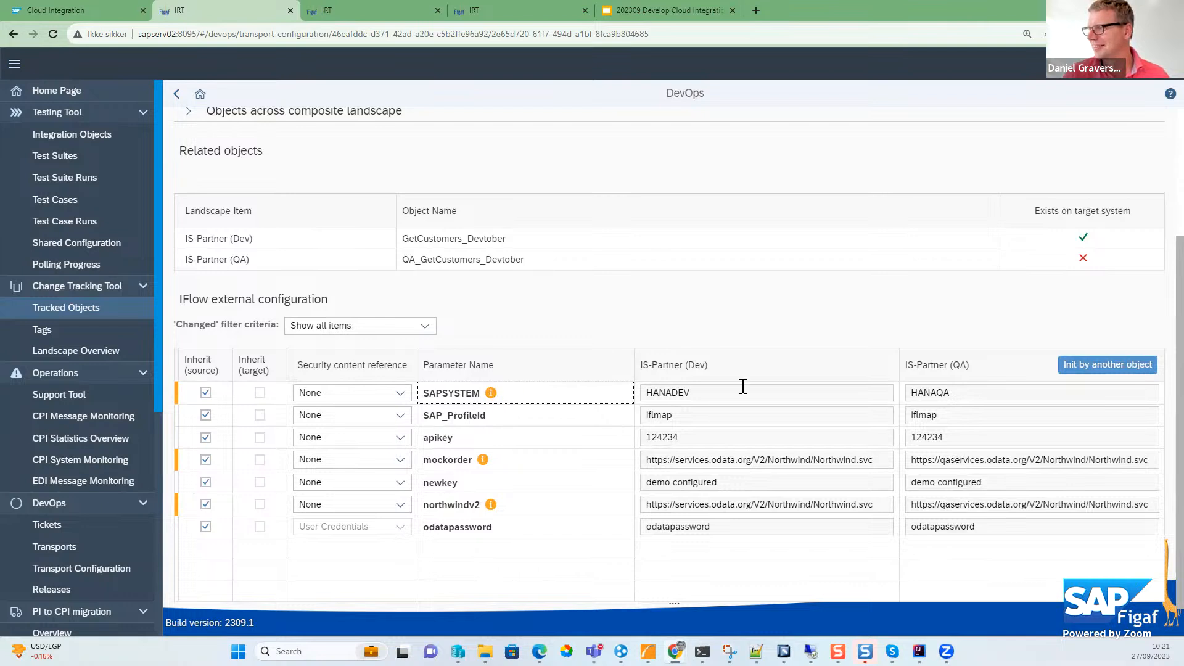
drag(960, 393, 808, 404)
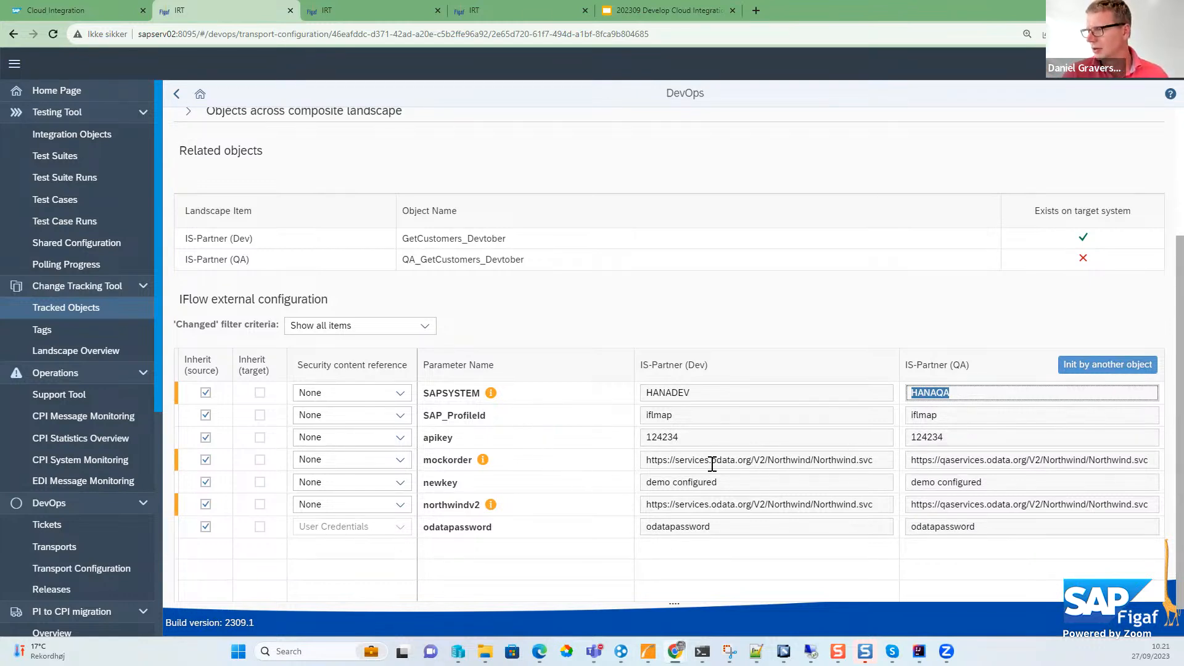
double_click(741, 461)
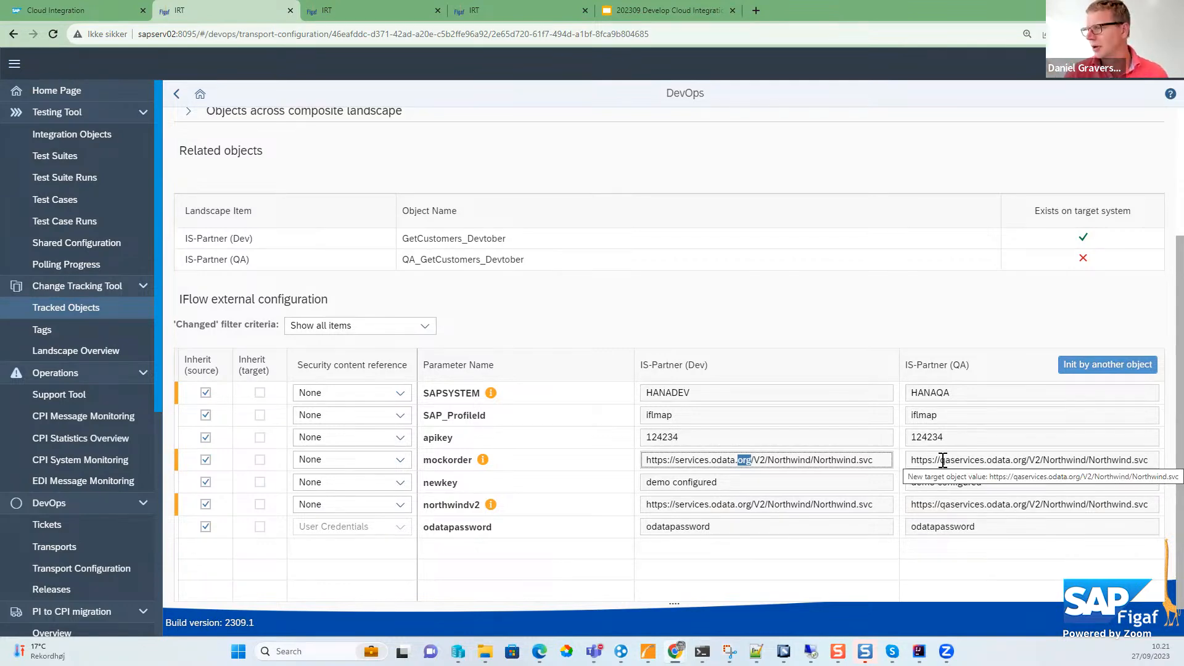
key(ctrl+plus)
scroll(937, 468, down, 2)
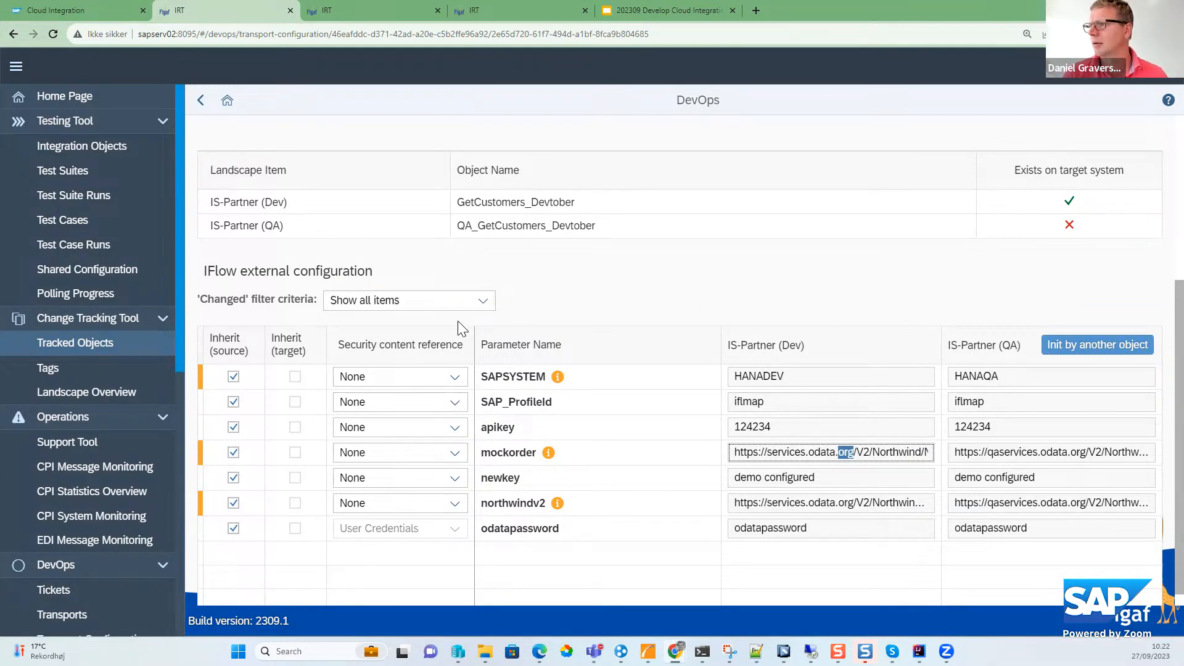
key(ctrl+minus)
- Return to the transport and send it to approval
click(177, 93)
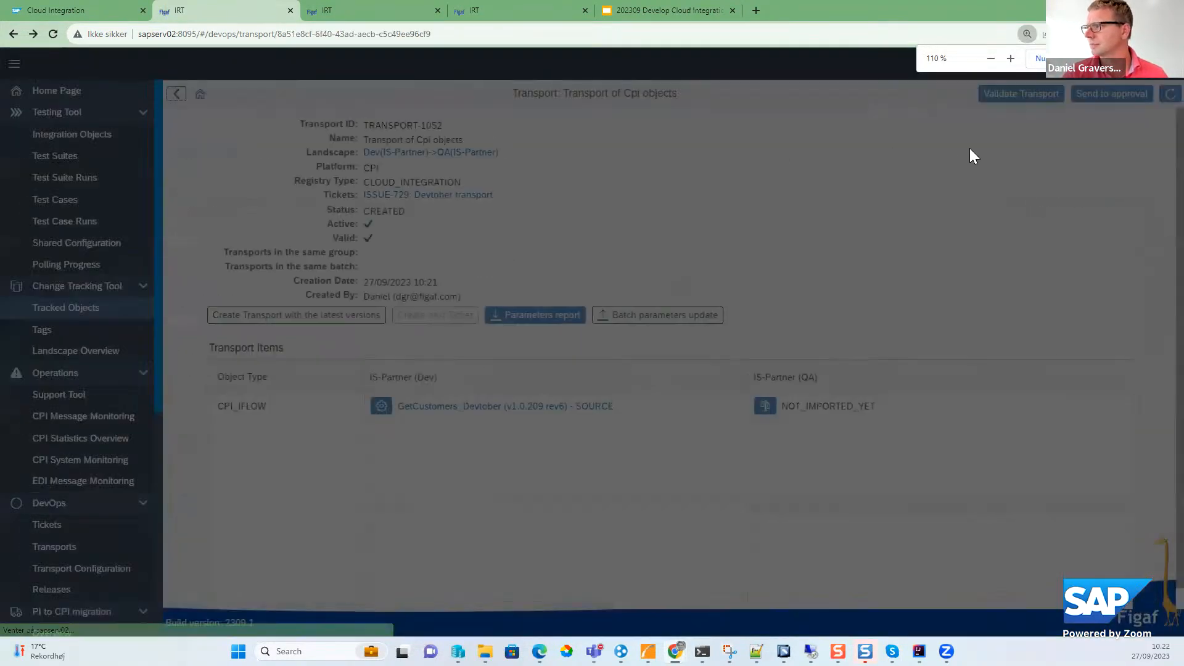
click(1094, 98)
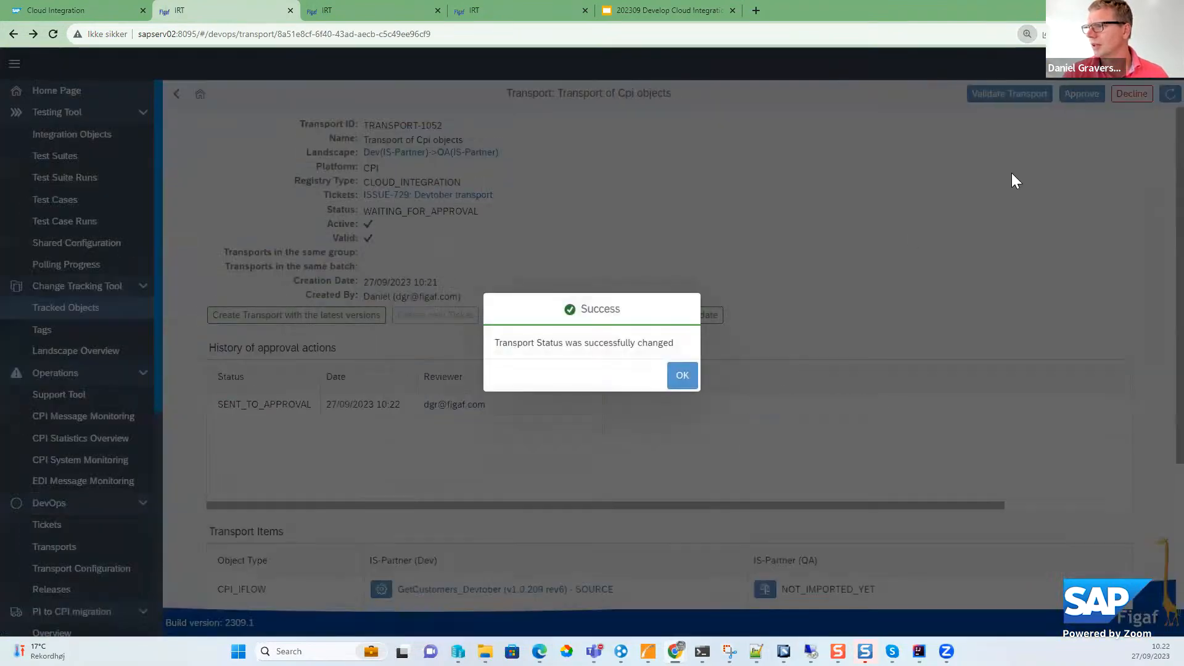
click(679, 374)
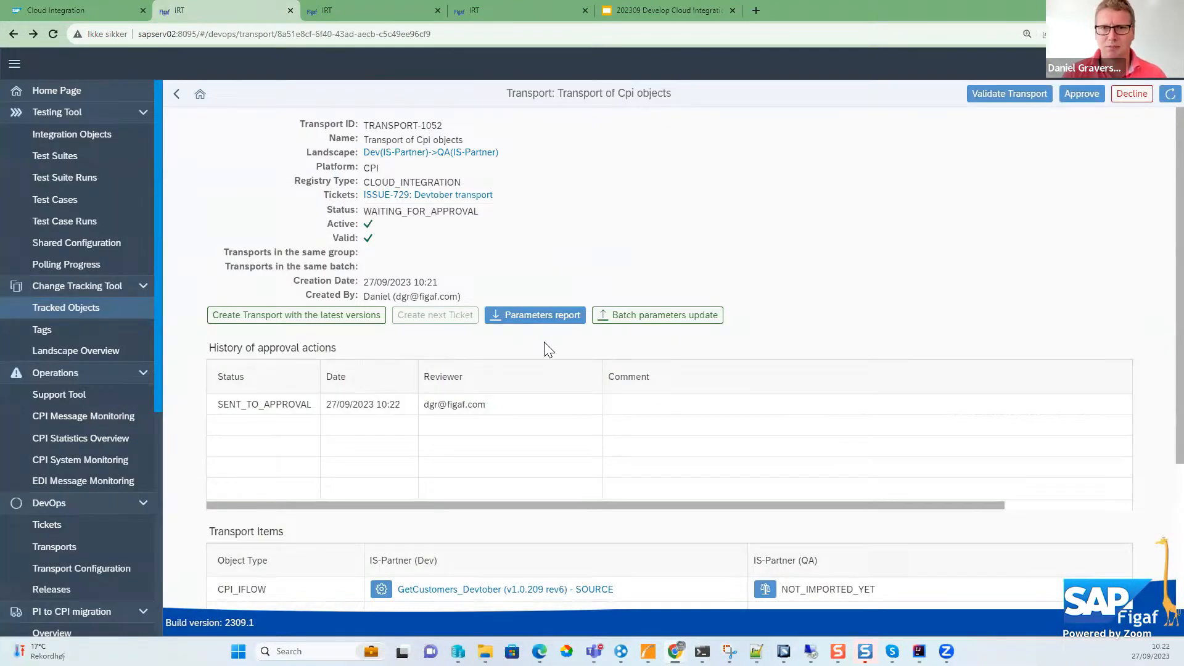
- Examine the file comparison between the transported GetCustomers_Devtober iFlow and its QA target
scroll(727, 450, down, 2)
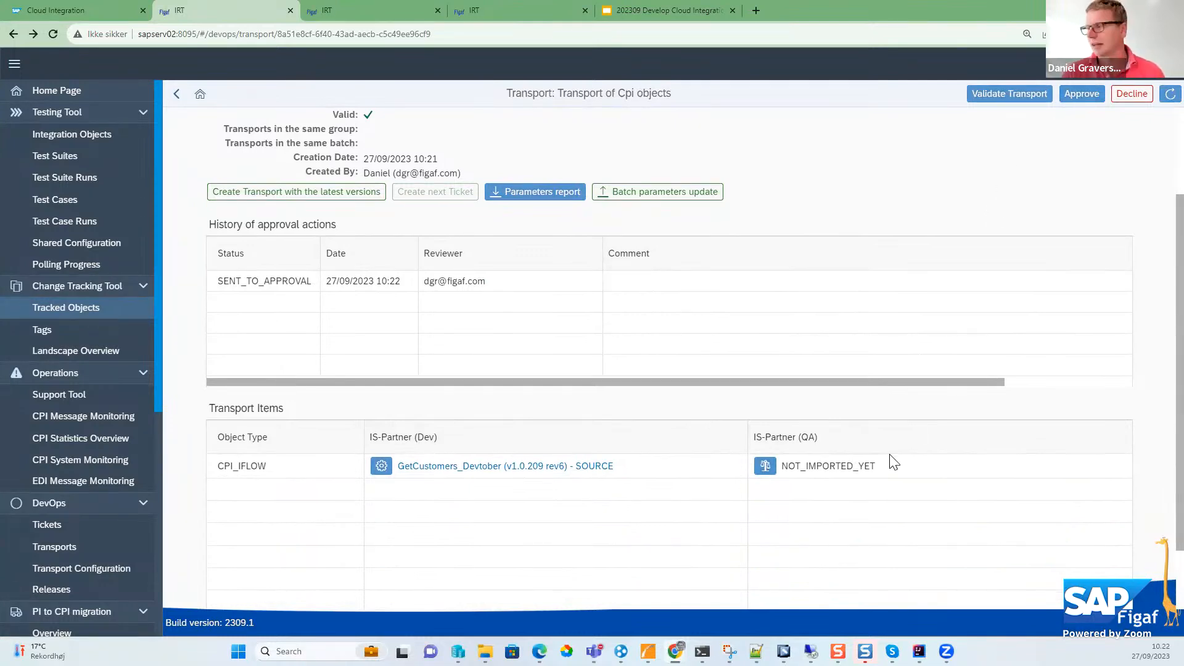
click(766, 467)
click(536, 353)
click(583, 431)
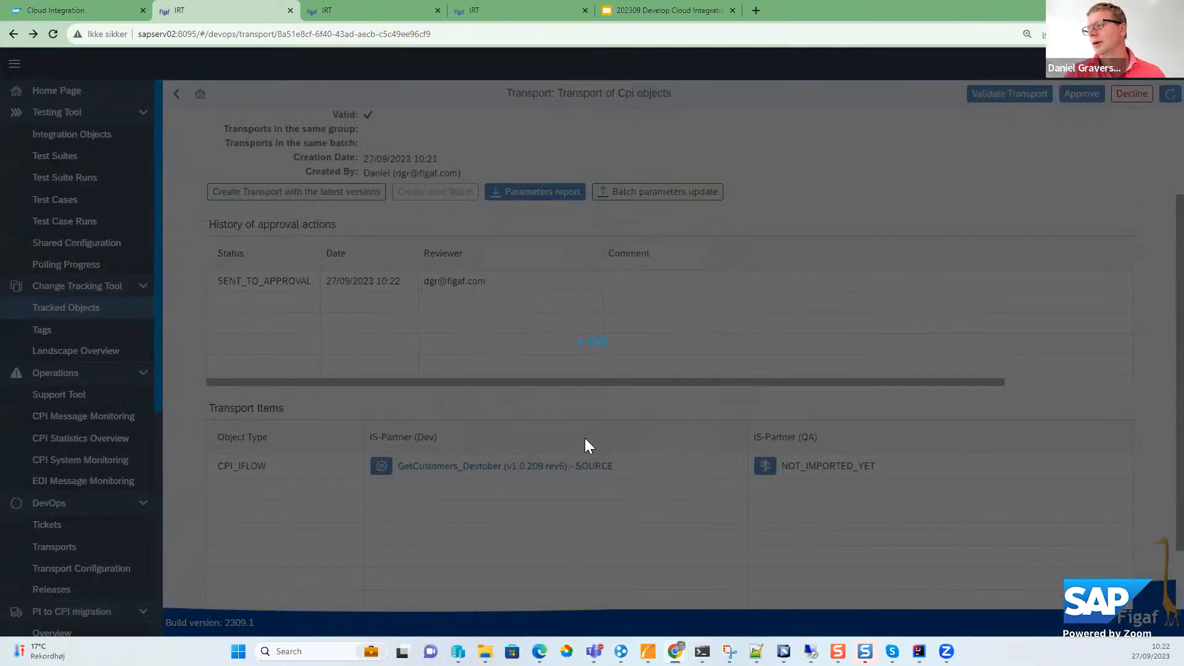
scroll(593, 448, down, 15)
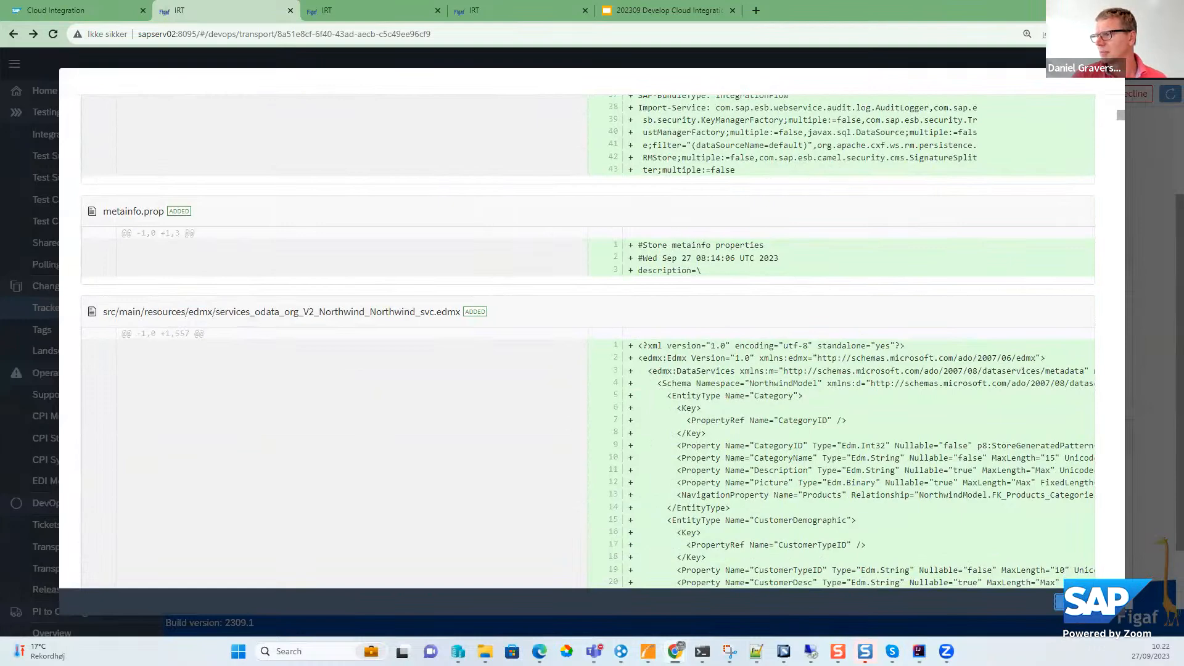
key(Escape)
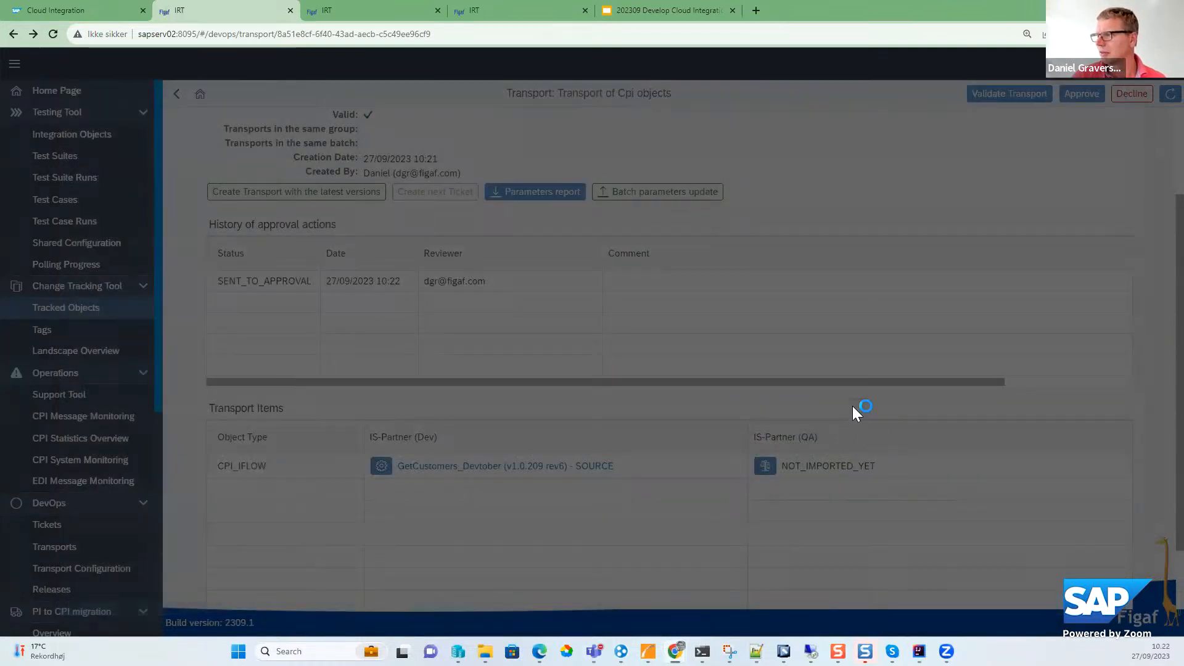
- Approve the transport without a comment and let its import to QA start
click(1080, 94)
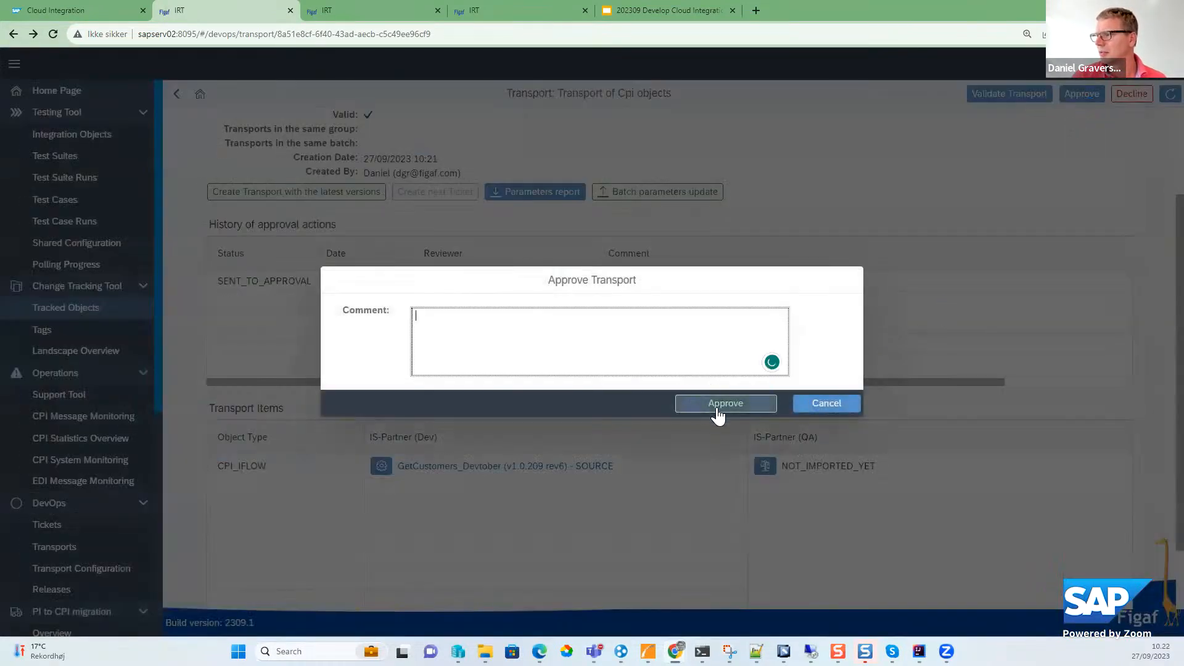
click(723, 403)
click(682, 377)
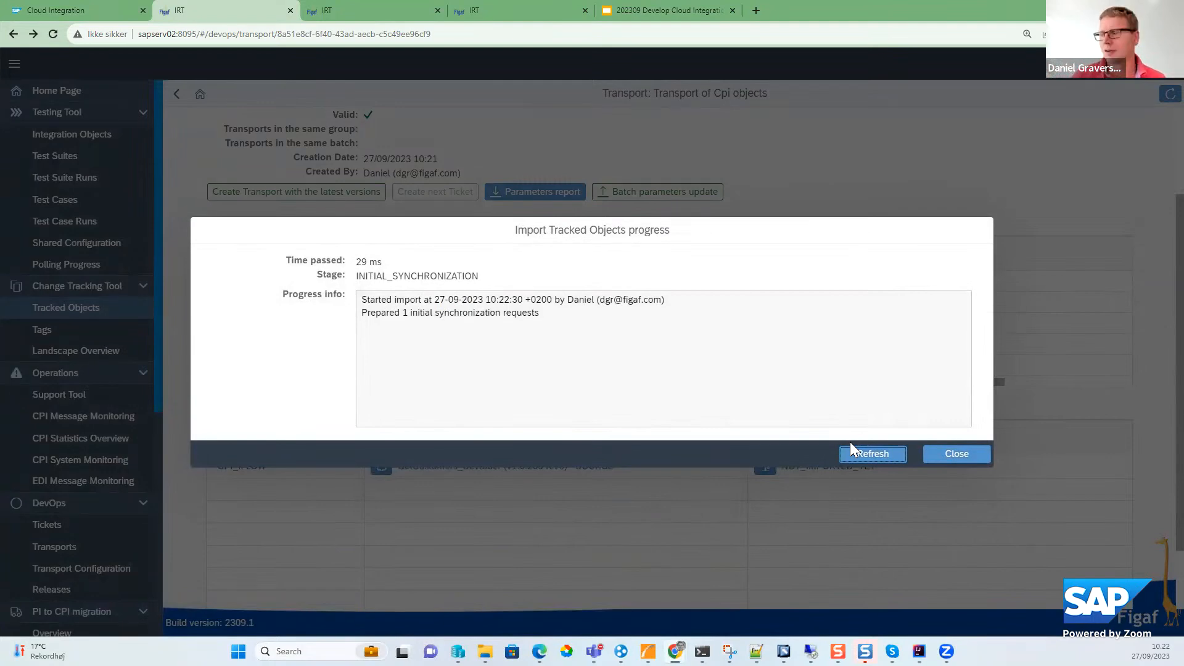
- Follow the import progress of the tracked objects, close it and reload the transport page to check its status
click(854, 452)
click(900, 457)
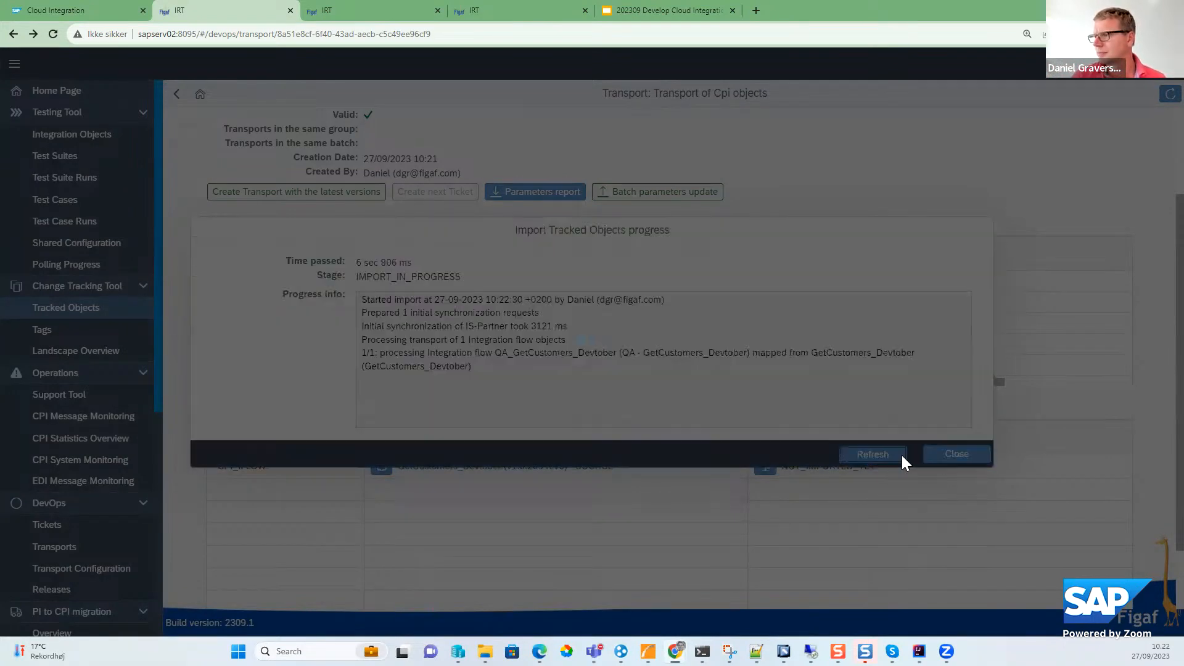
click(901, 456)
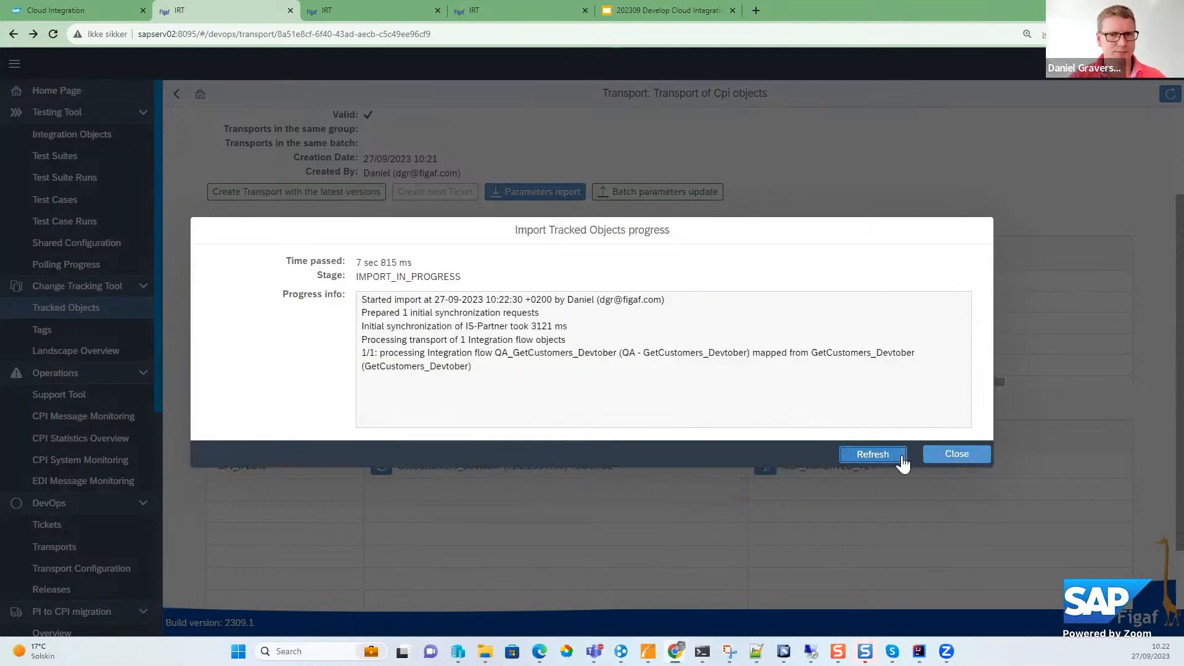
click(901, 458)
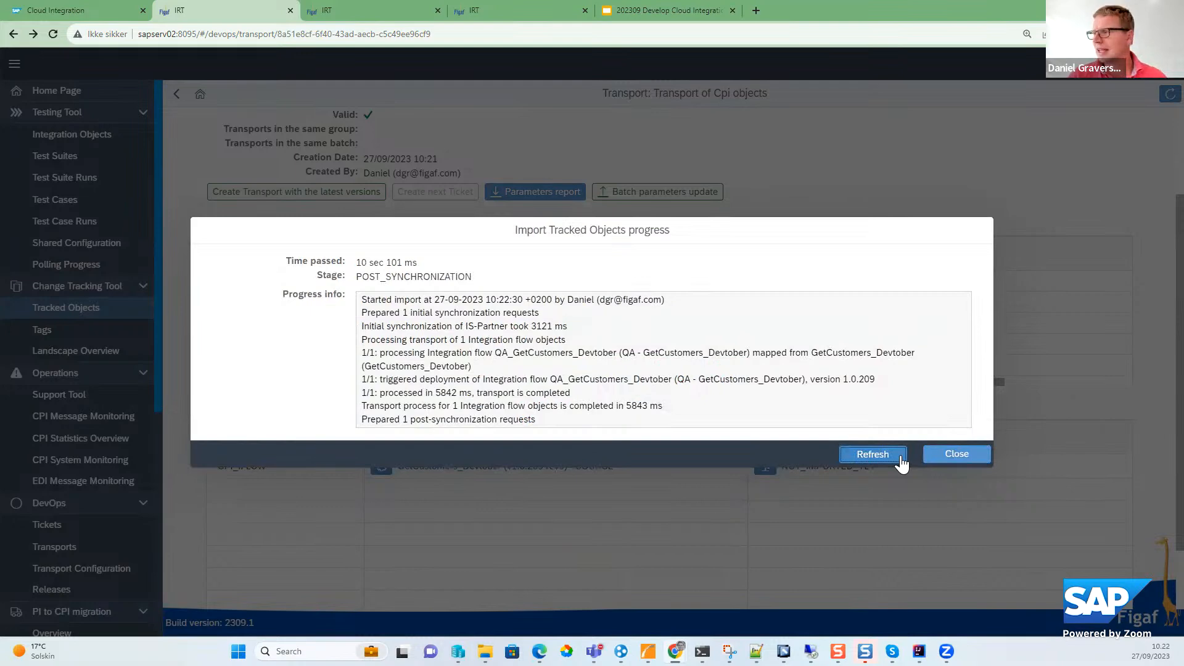
click(944, 454)
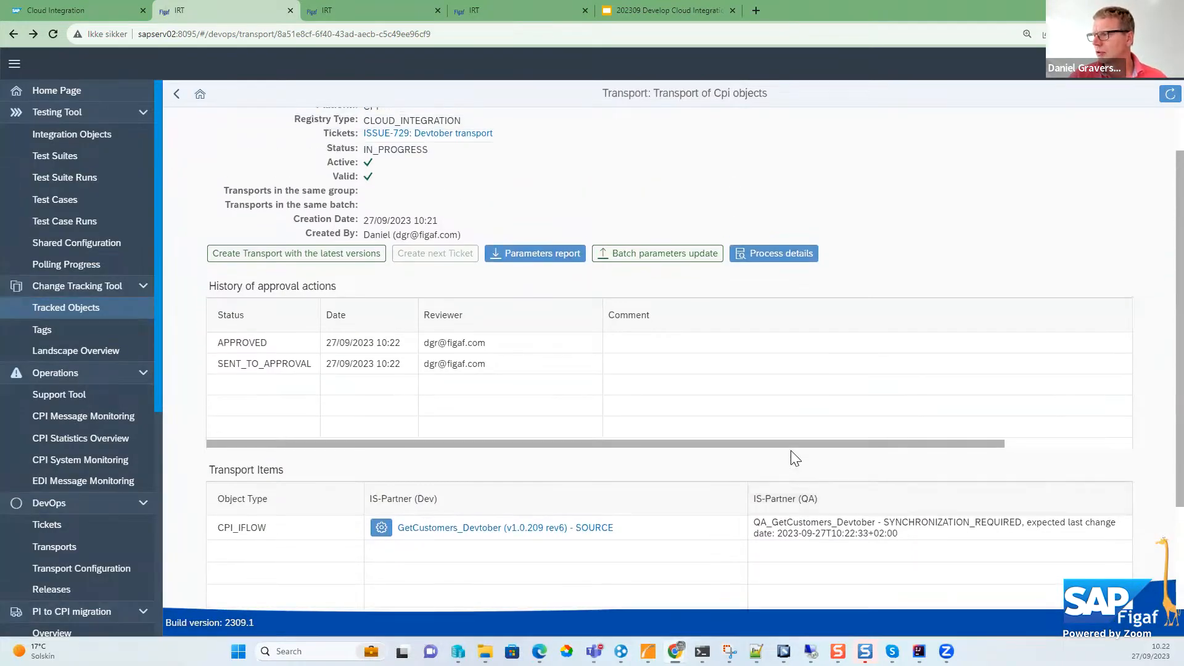
scroll(792, 457, down, 3)
scroll(795, 458, up, 3)
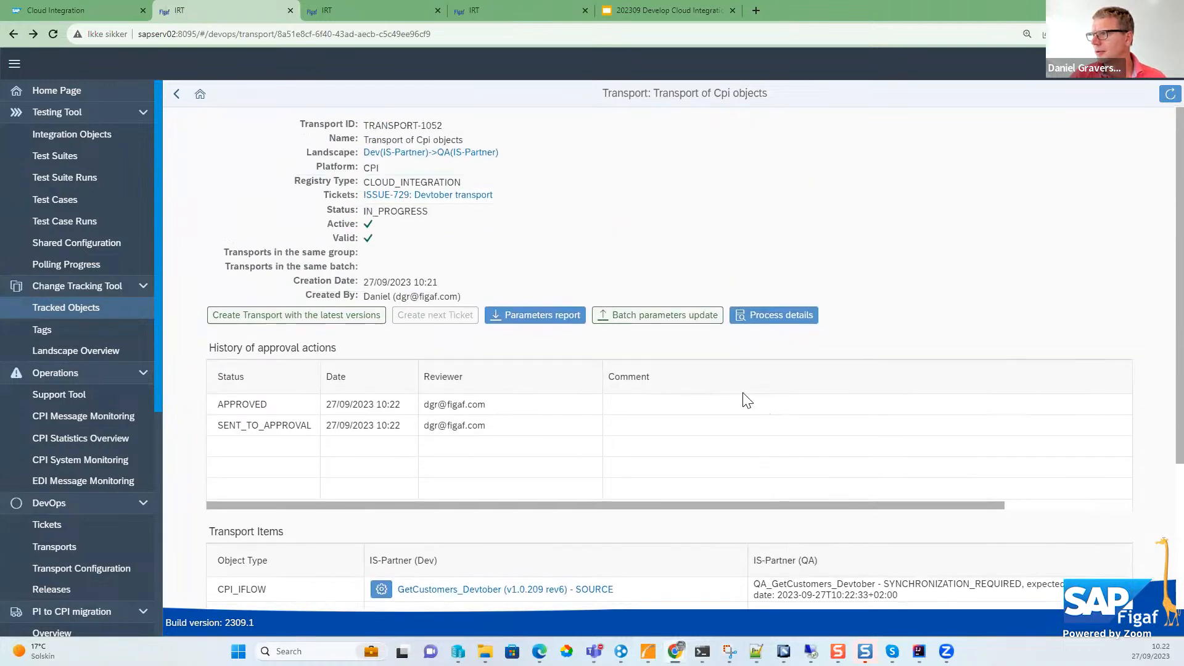
click(53, 34)
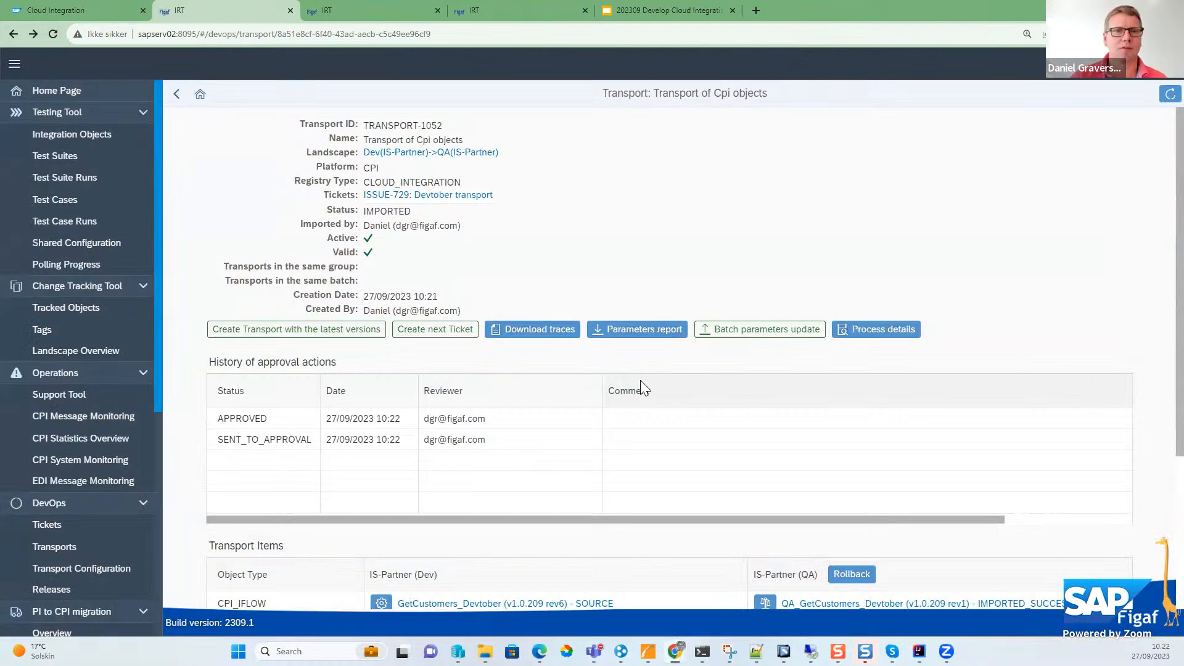